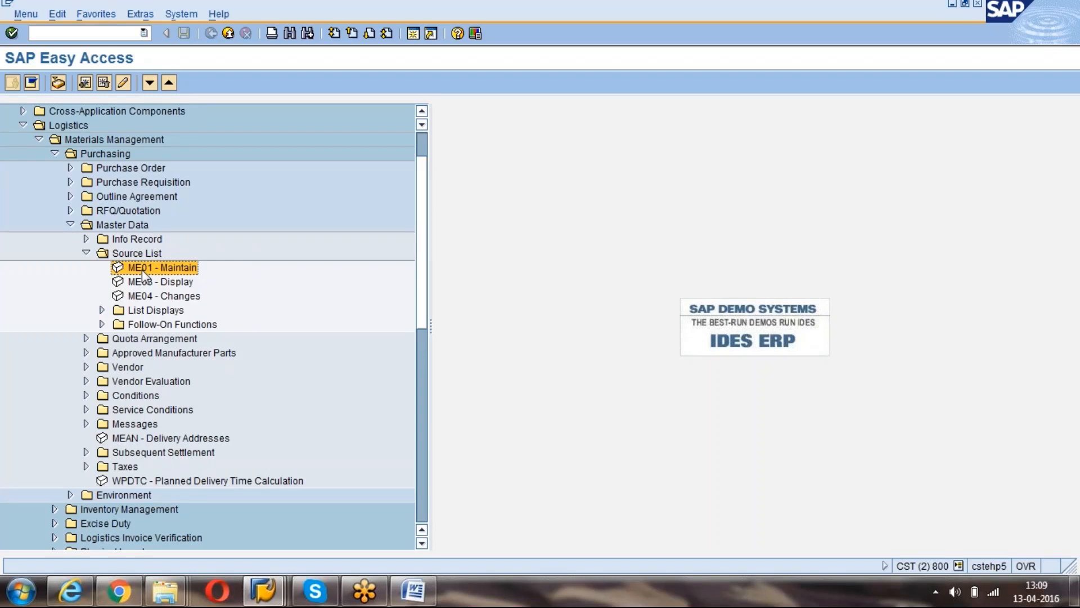
Examine the purchasing Source List transactions, including those under List Displays and Follow-On Functions
{"action": "left_click", "coordinate": [148, 285]}
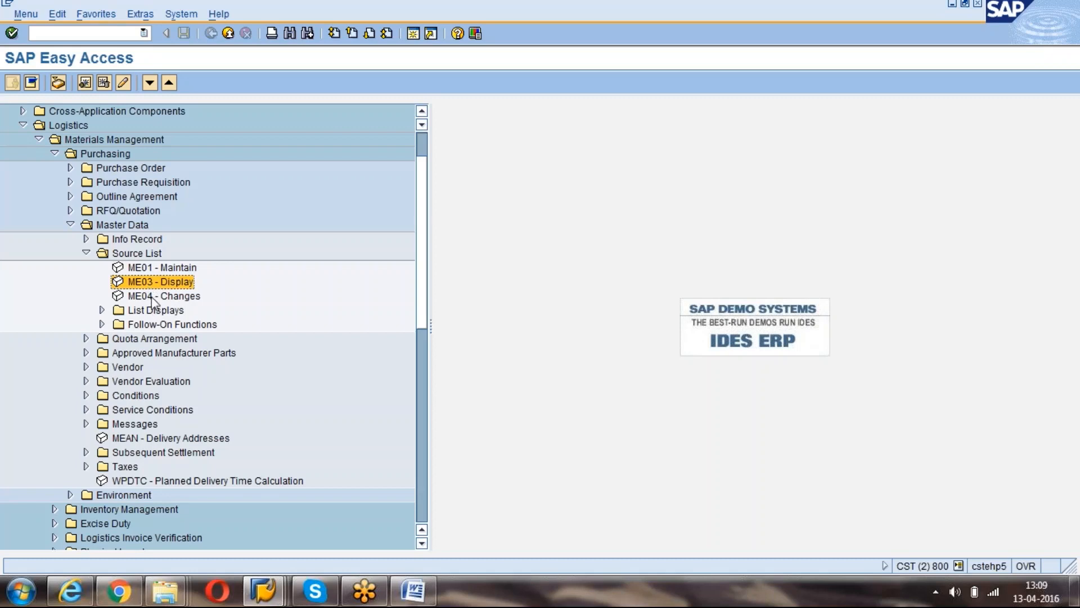
{"action": "left_click", "coordinate": [152, 298]}
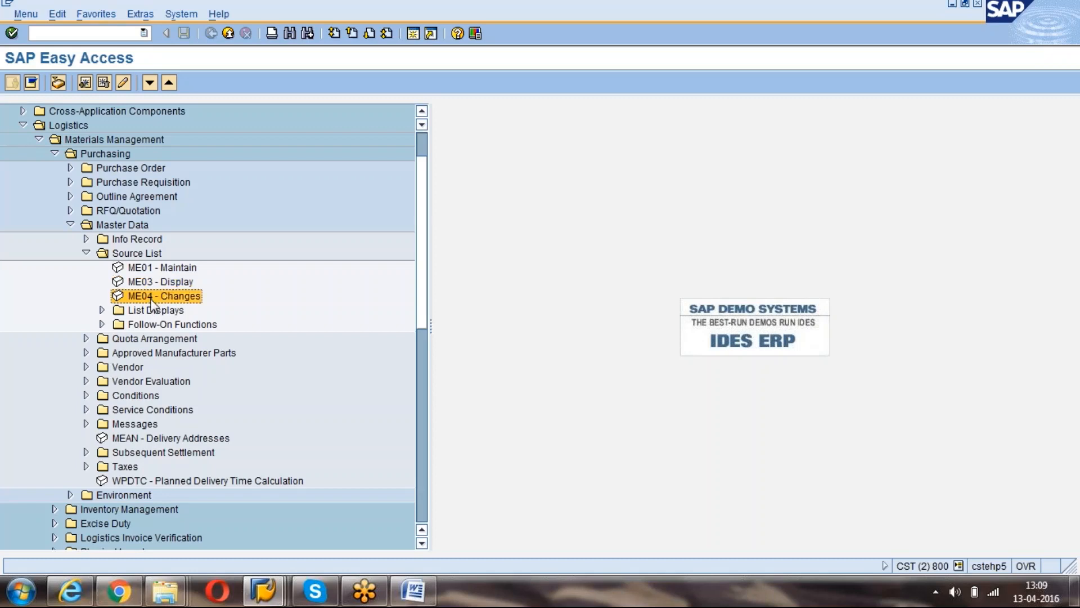
{"action": "left_click", "coordinate": [100, 310]}
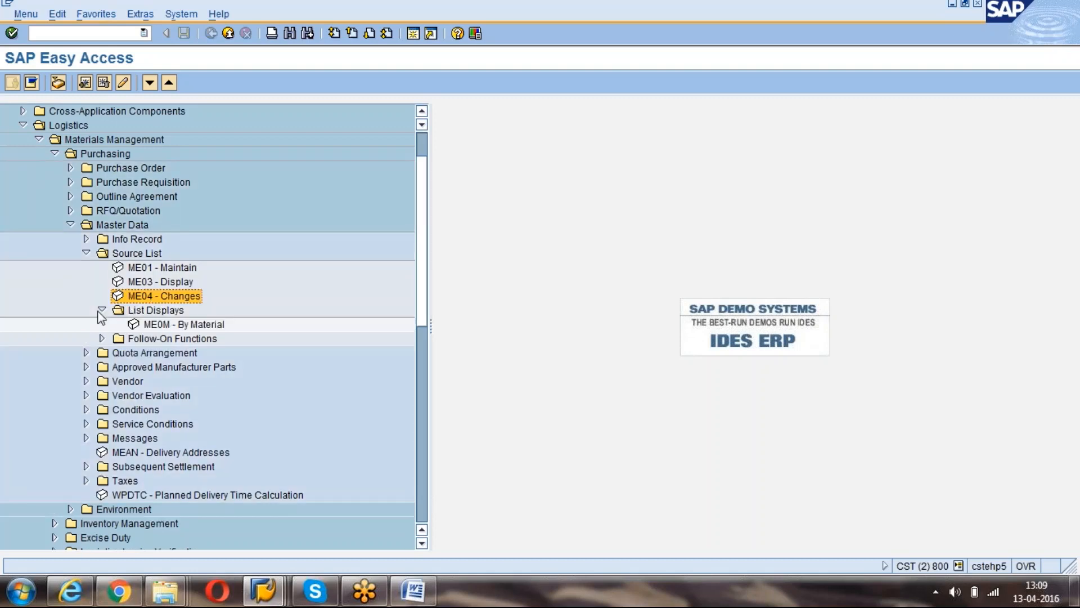
{"action": "left_click", "coordinate": [174, 327]}
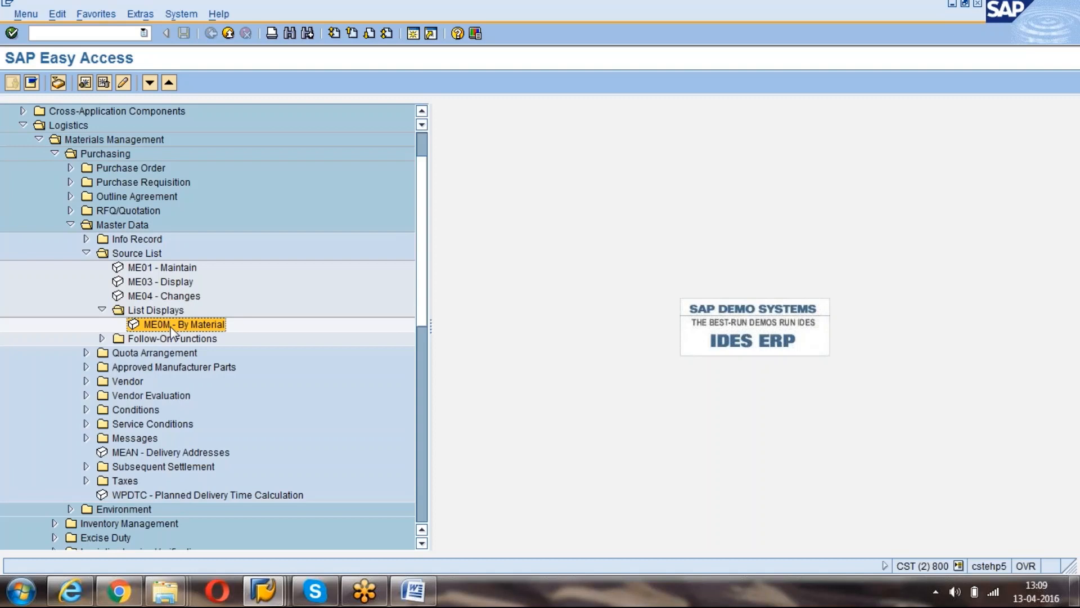
{"action": "left_click", "coordinate": [104, 310]}
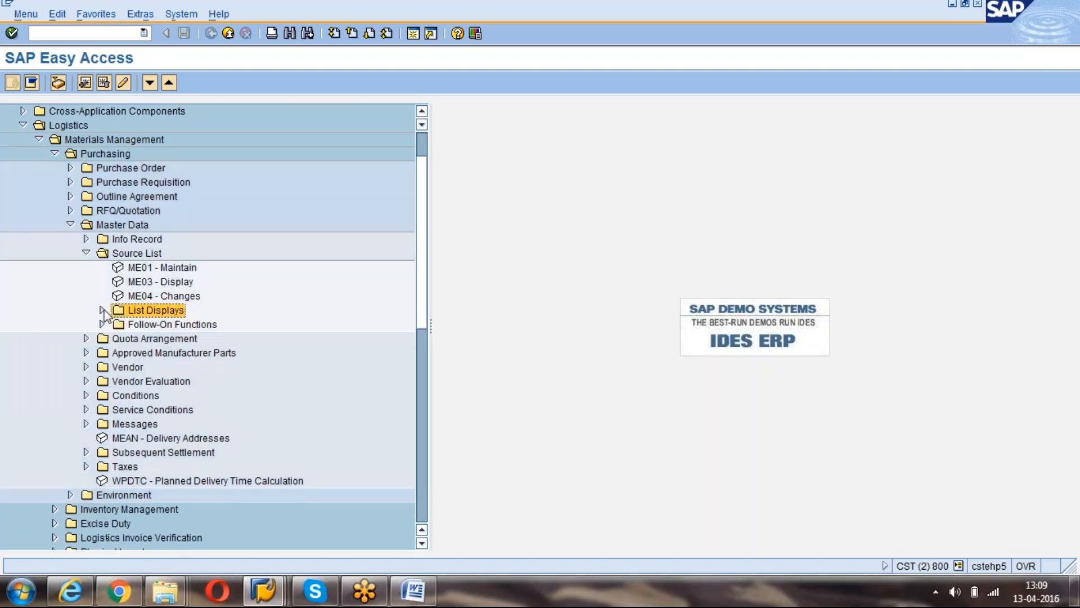
{"action": "left_click", "coordinate": [100, 325]}
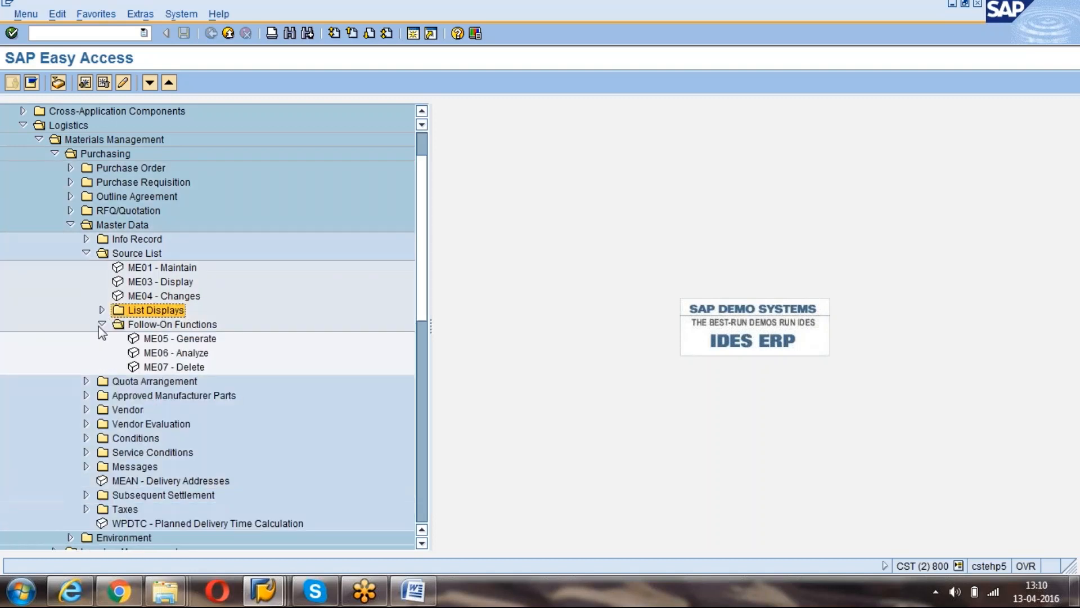
{"action": "left_click", "coordinate": [101, 325]}
Open source list maintenance (ME01) for material 200000012 in plant 1000
{"action": "left_click", "coordinate": [168, 269]}
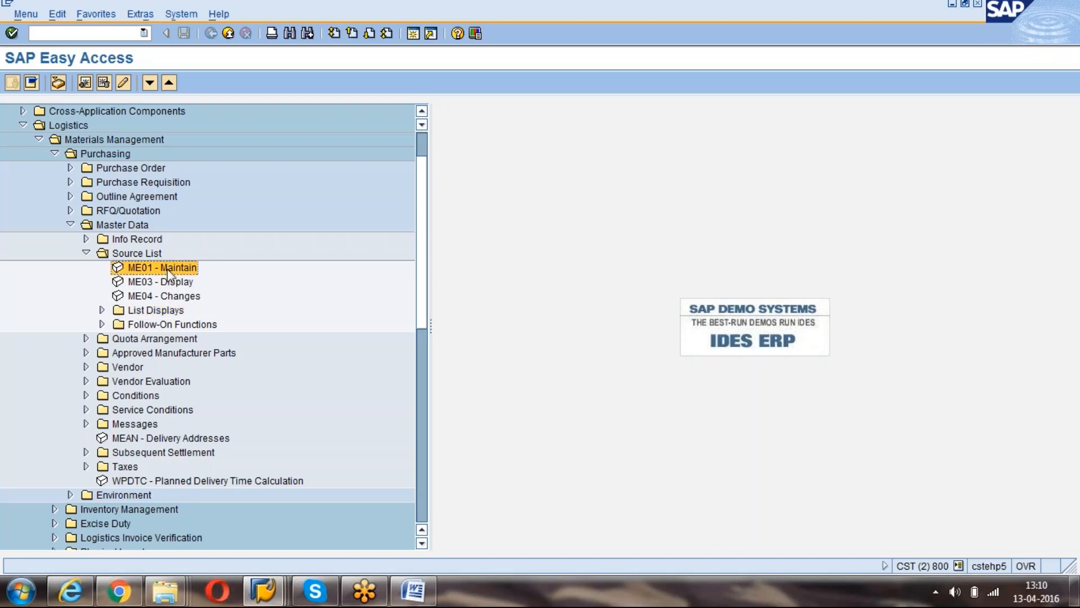
{"action": "double_click", "coordinate": [167, 269]}
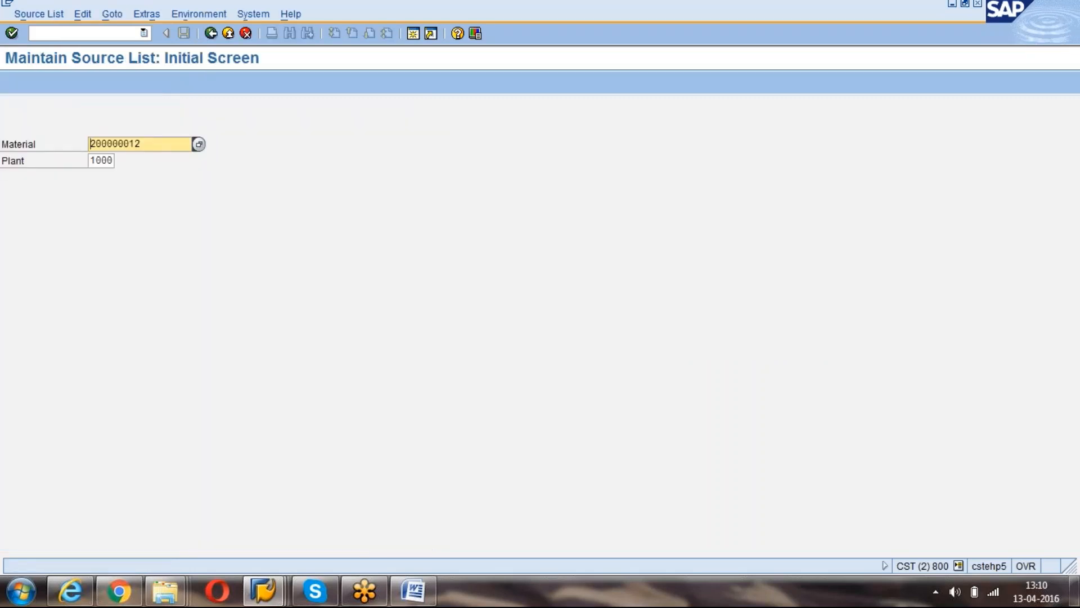
{"action": "left_click", "coordinate": [98, 162]}
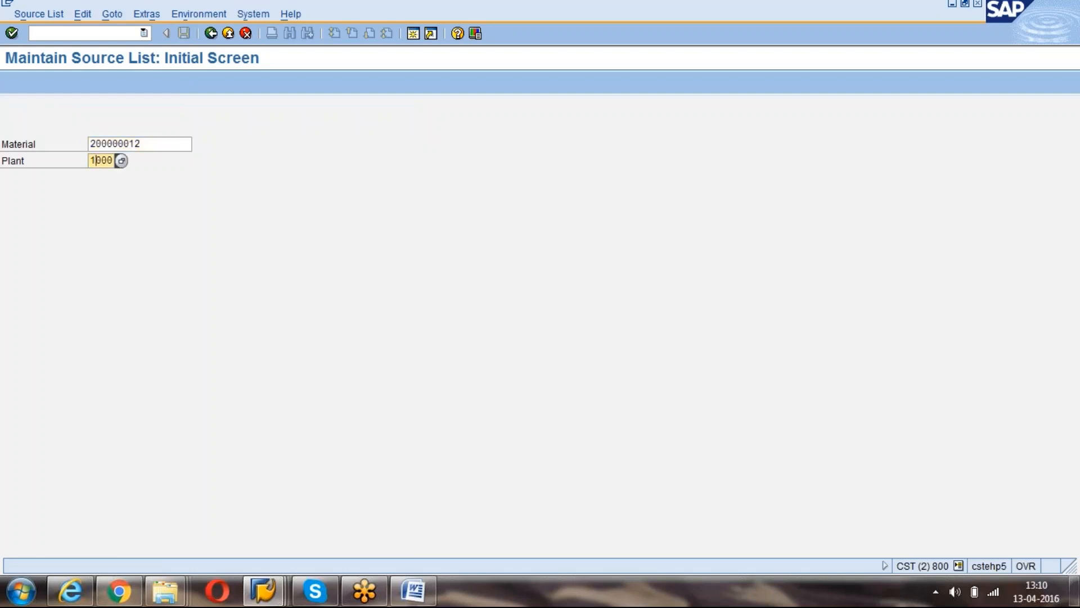
{"action": "key", "text": "Return"}
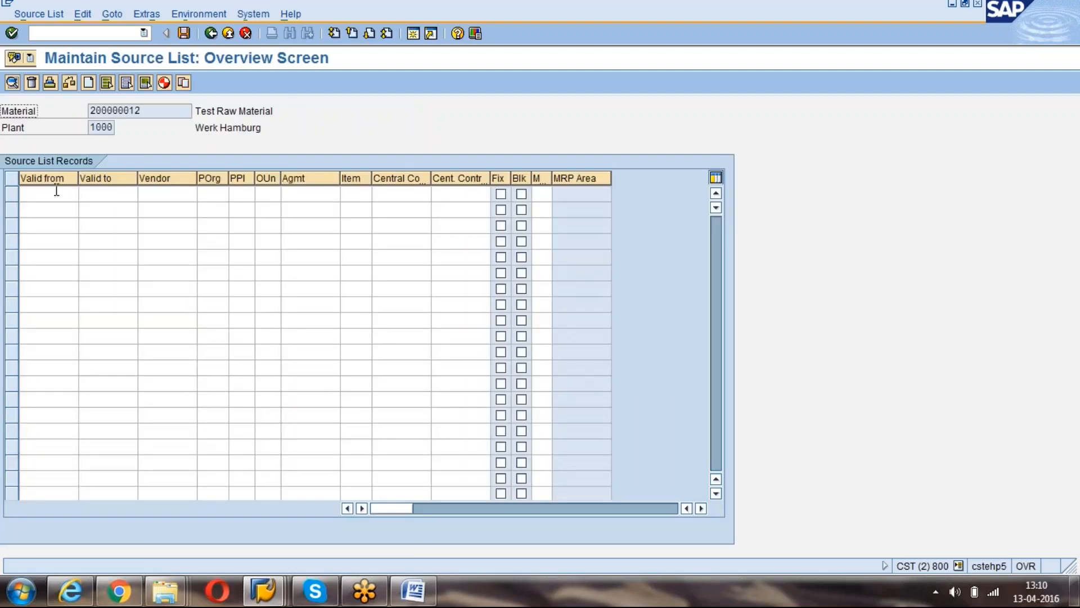
Set the first source list record's validity from 13.04.2016 to 12.04.2017
{"action": "left_click", "coordinate": [54, 193]}
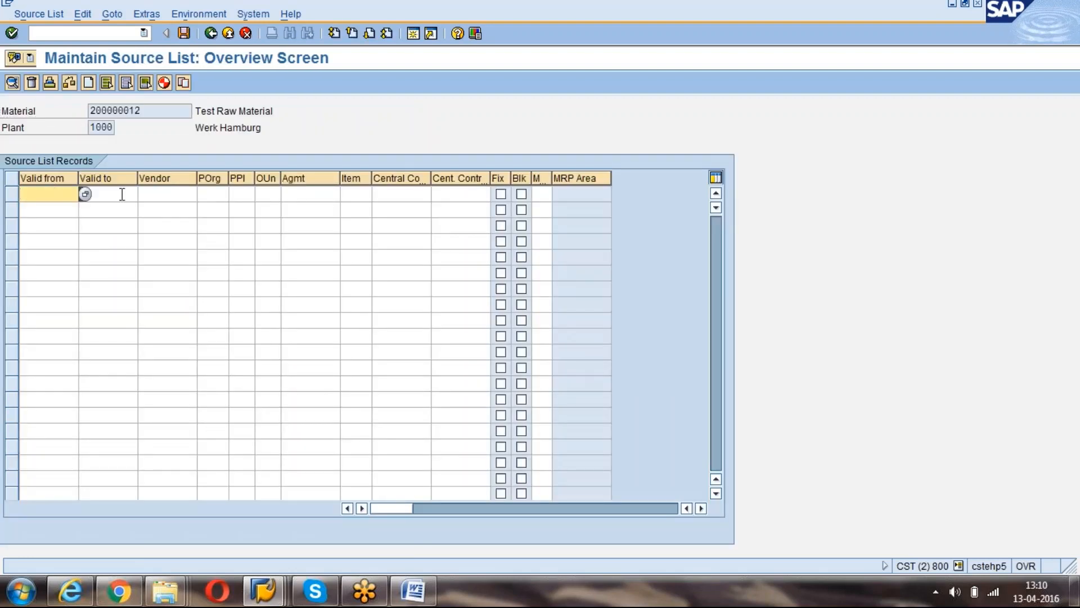
{"action": "type", "text": "13.04.2016"}
{"action": "left_click", "coordinate": [123, 193]}
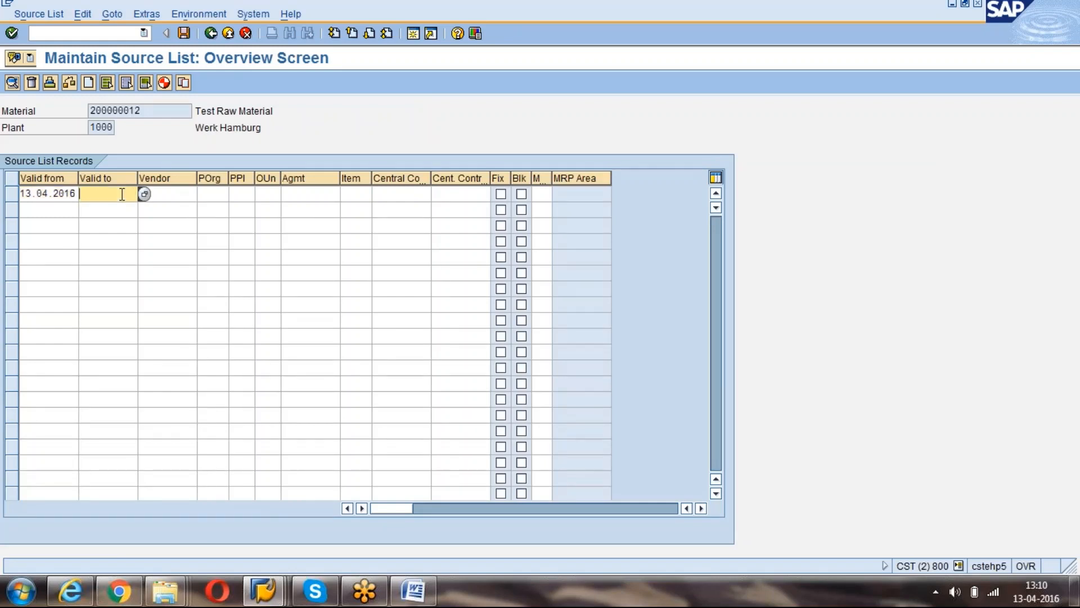
{"action": "type", "text": "12.04.2017"}
{"action": "key", "text": "Tab"}
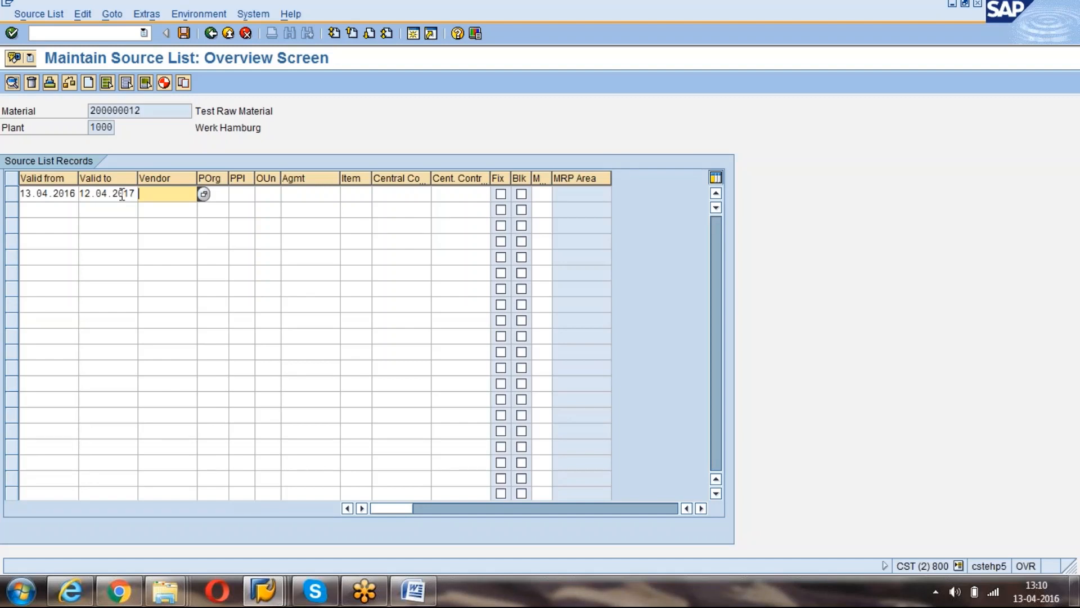
Look up the vendors of purchasing organization 1000 and assign C.E.B. NEW YORK to the first source list record
{"action": "key", "text": "F4"}
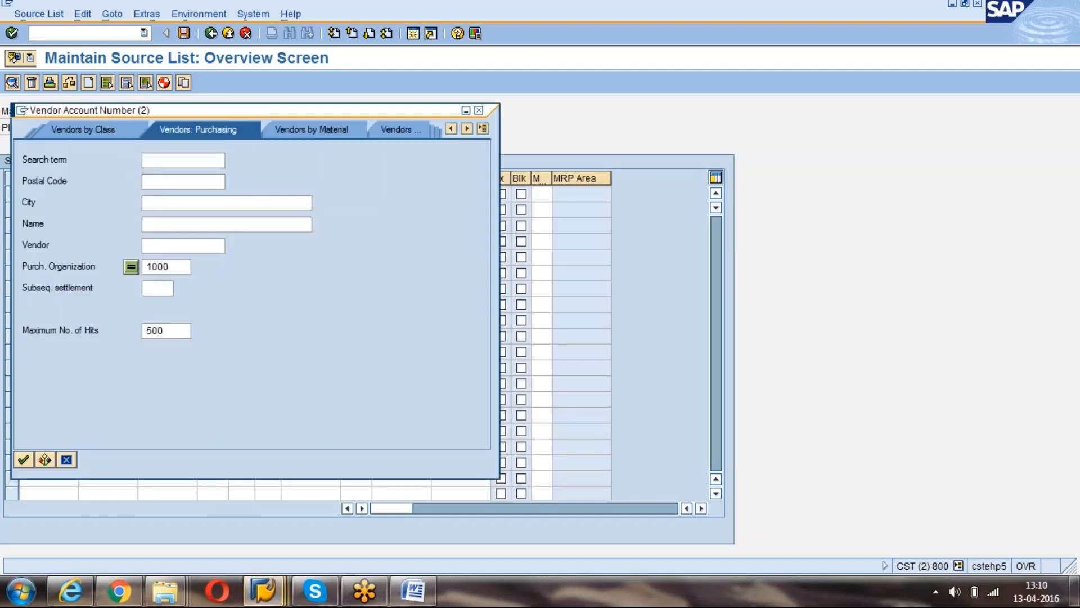
{"action": "left_click", "coordinate": [25, 457]}
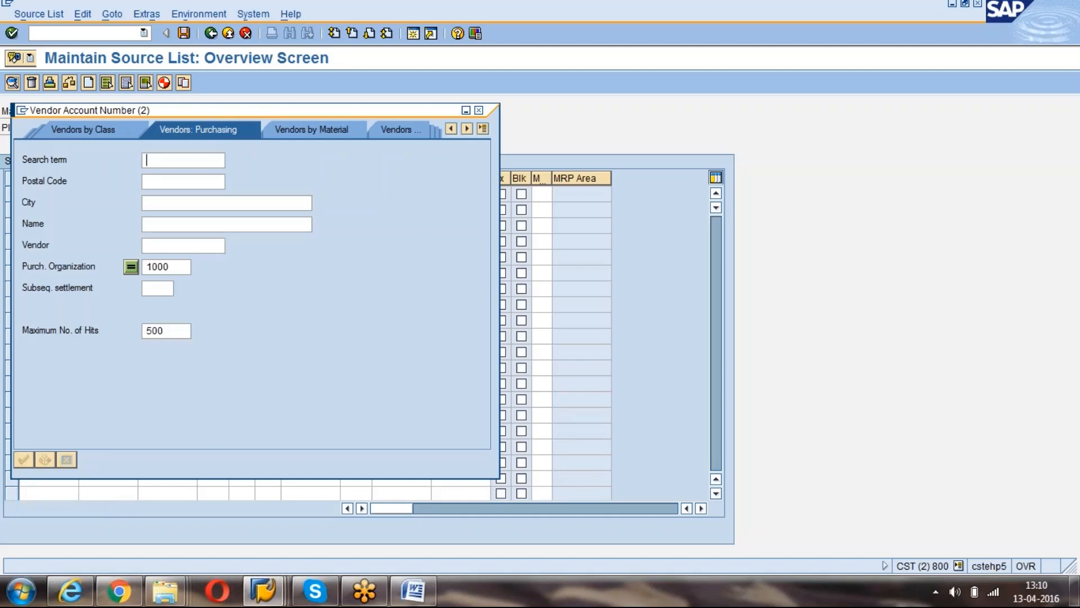
{"action": "scroll", "coordinate": [419, 414], "scroll_direction": "down", "scroll_amount": 3}
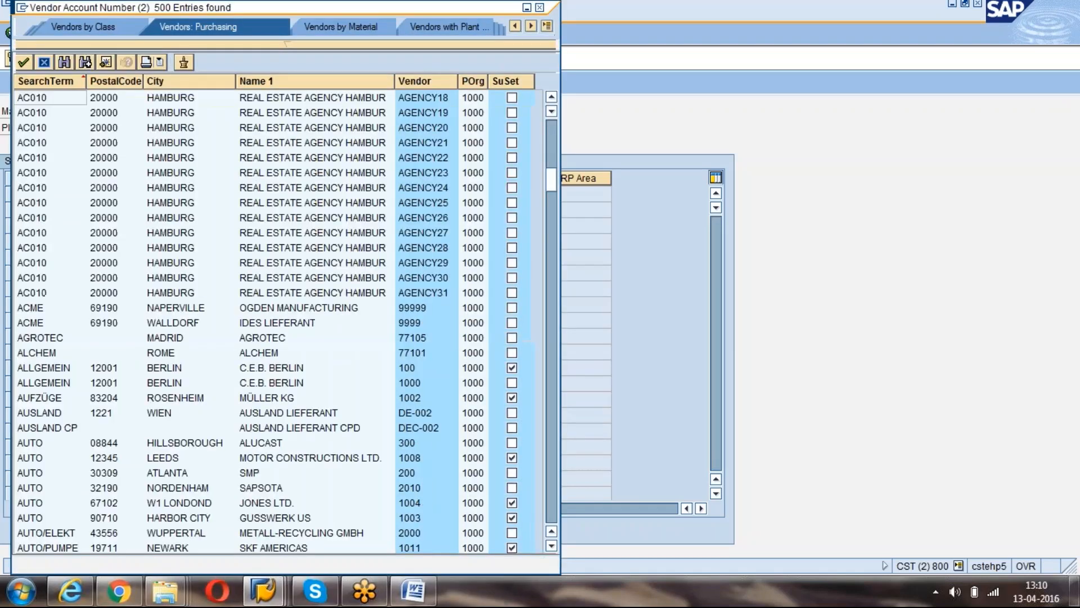
{"action": "left_click", "coordinate": [415, 354]}
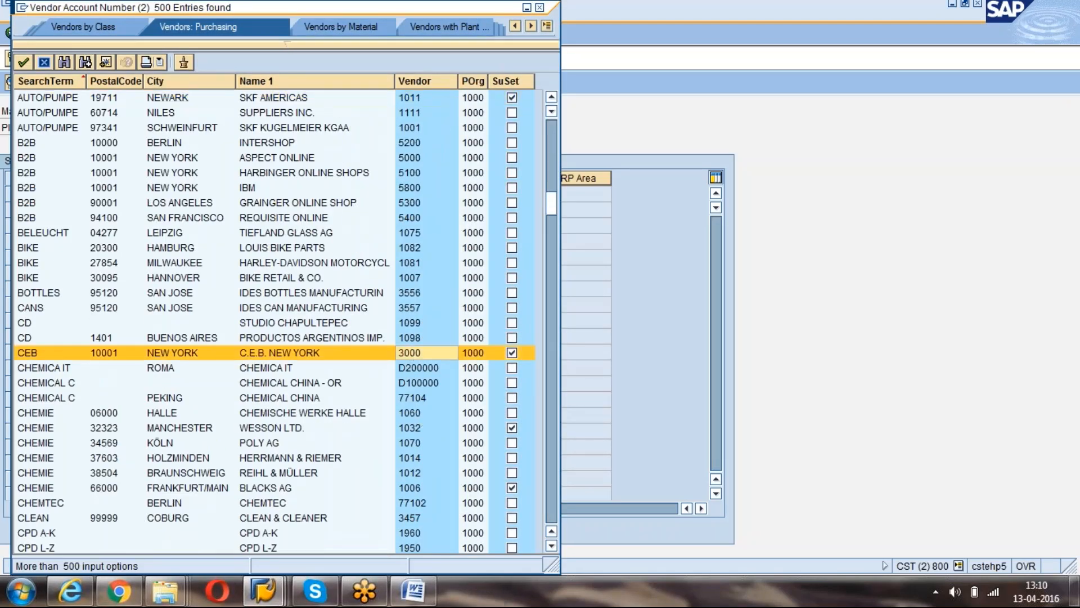
{"action": "double_click", "coordinate": [415, 354]}
Set the record's purchasing organization to 1000 and mark it as a fixed source
{"action": "left_click", "coordinate": [213, 194]}
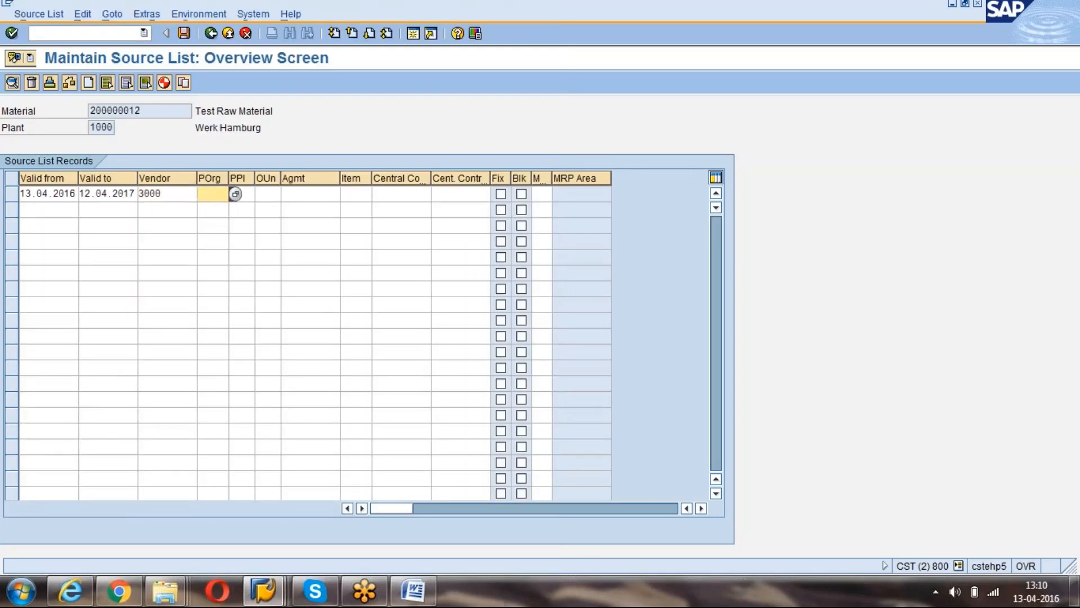
{"action": "type", "text": "1000"}
{"action": "key", "text": "Tab"}
{"action": "key", "text": "Tab"}
{"action": "key", "text": "Tab"}
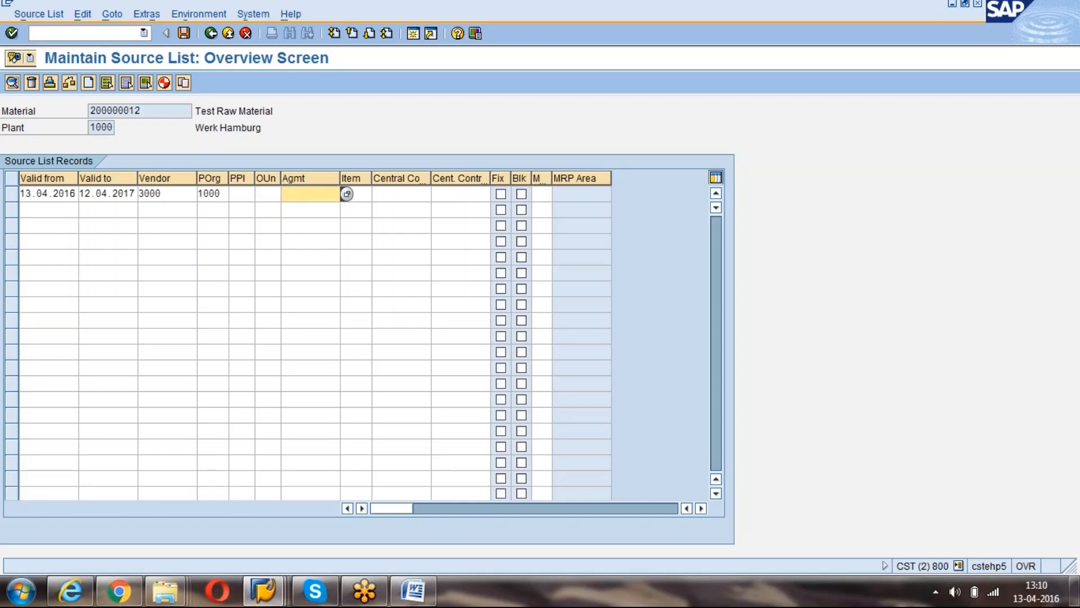
{"action": "key", "text": "Tab"}
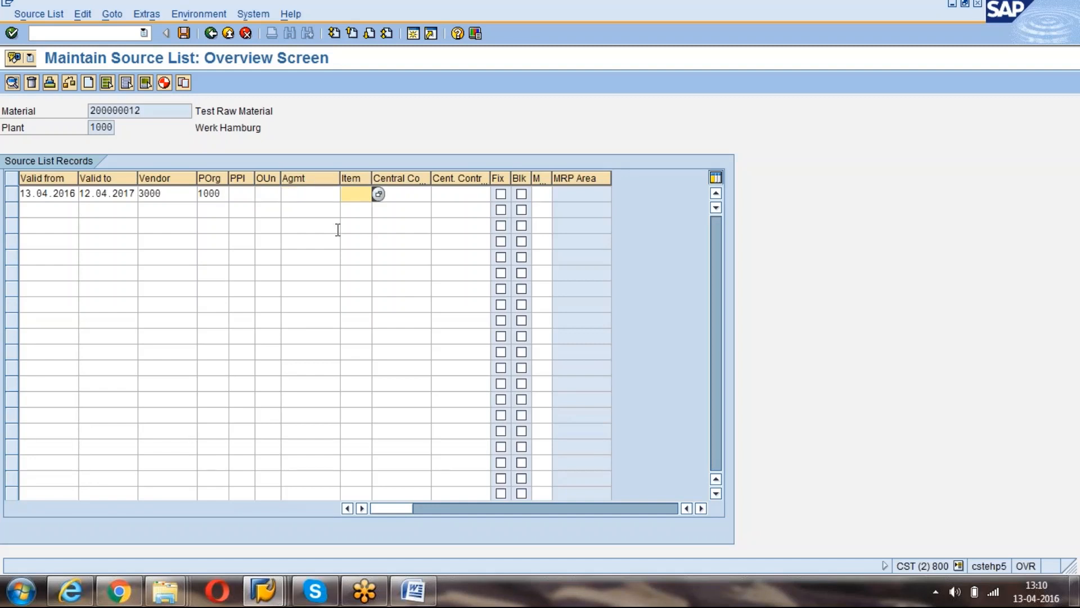
{"action": "key", "text": "Tab"}
{"action": "key", "text": "Tab"}
{"action": "key", "text": "Tab"}
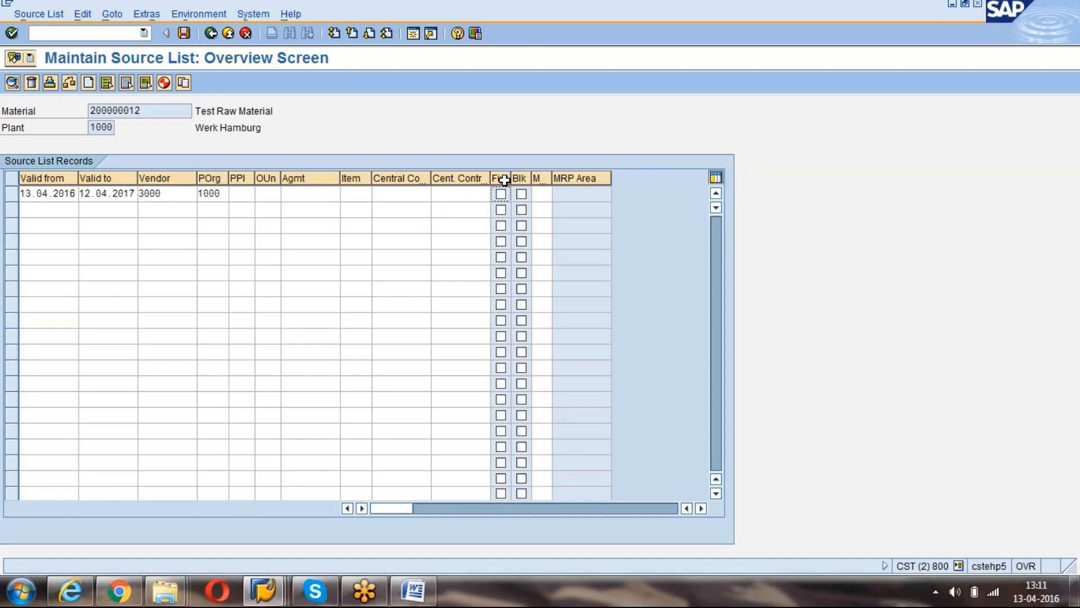
{"action": "left_click", "coordinate": [500, 199]}
Examine the materials planning (MRP) usage options available for the source list record
{"action": "left_click", "coordinate": [541, 194]}
{"action": "key", "text": "F4"}
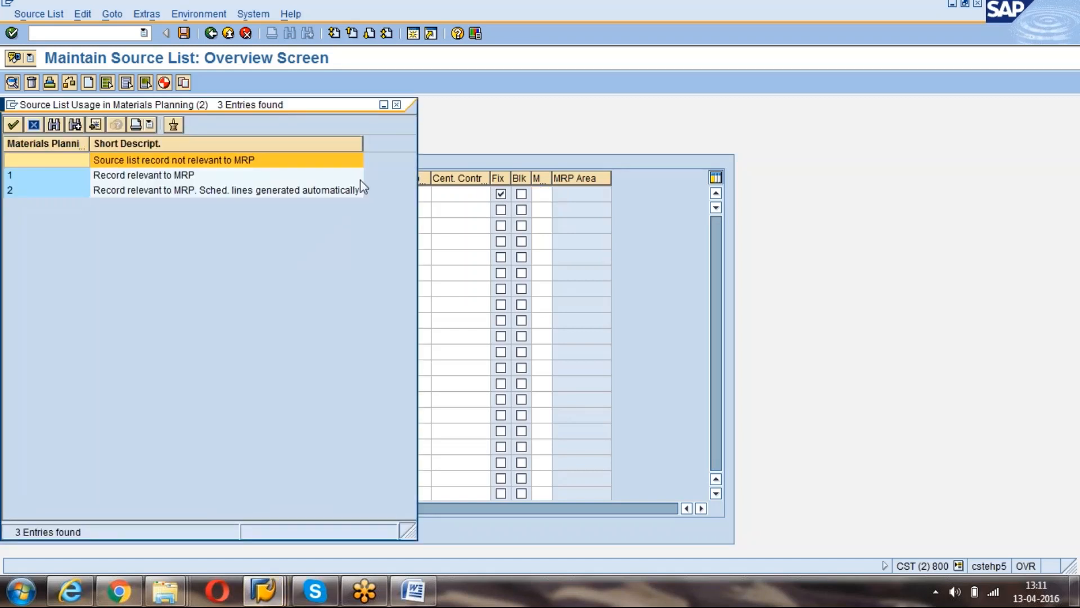
{"action": "left_click", "coordinate": [180, 177]}
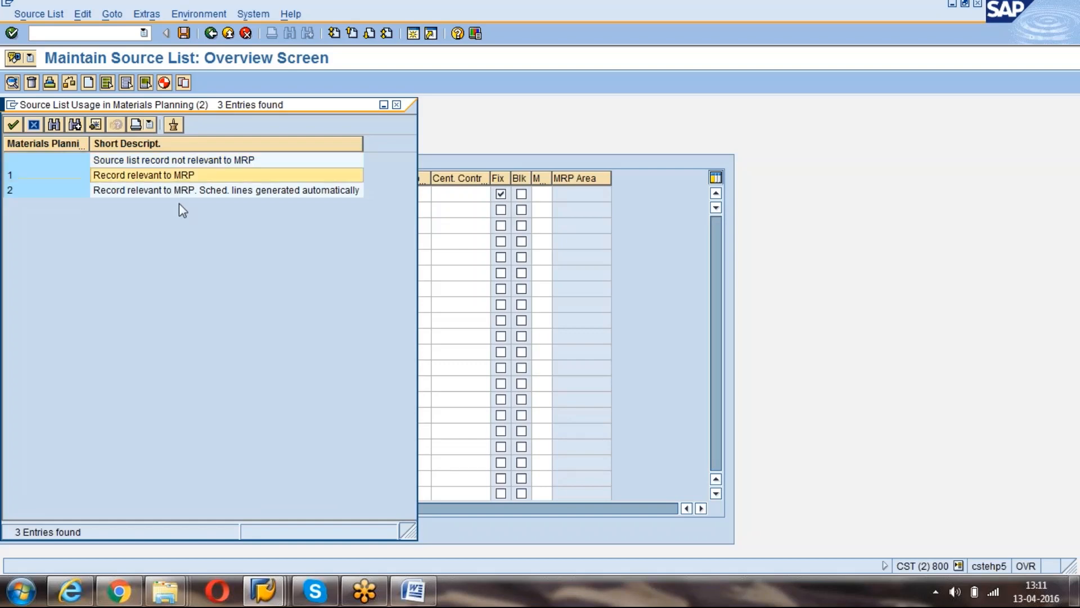
{"action": "left_click", "coordinate": [397, 109]}
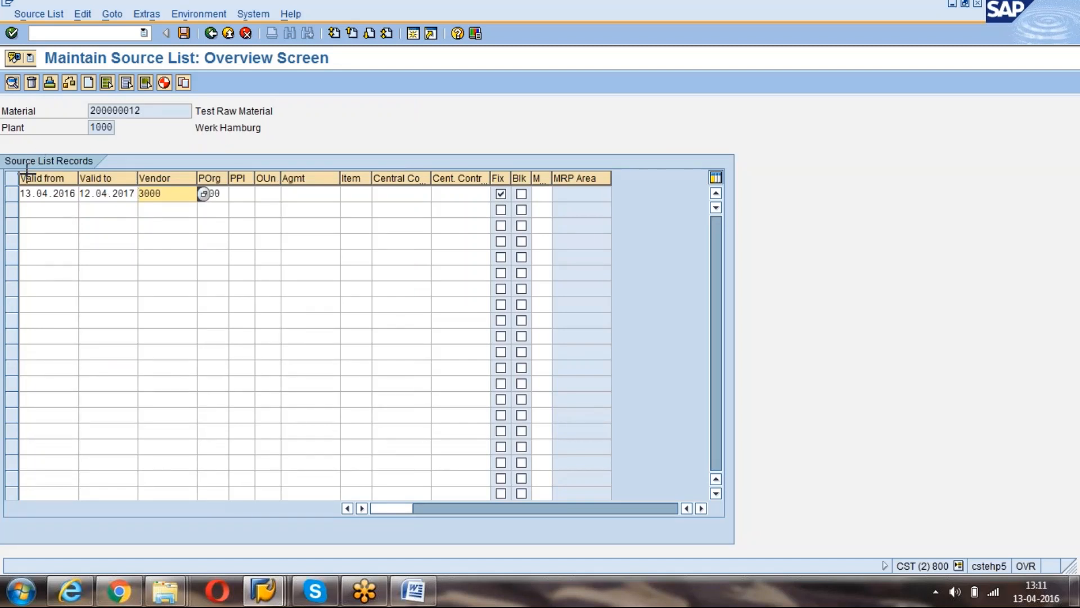
Try to validate the fixed source list record with vendor C.E.B. NEW YORK
{"action": "key", "text": "ctrl+y"}
{"action": "left_click_drag", "start_coordinate": [23, 190], "coordinate": [233, 193]}
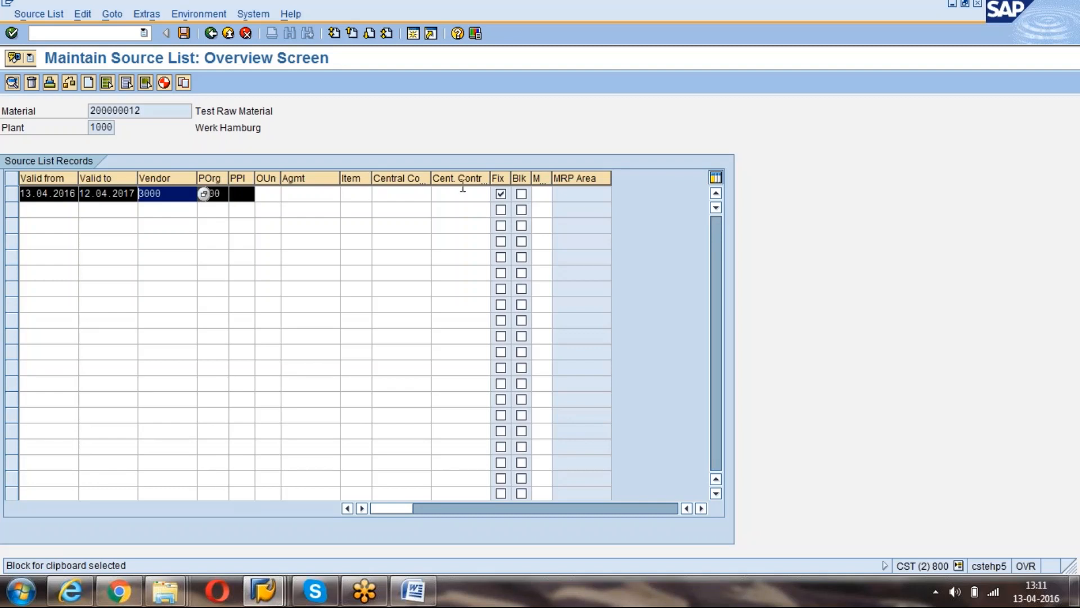
{"action": "left_click", "coordinate": [502, 176]}
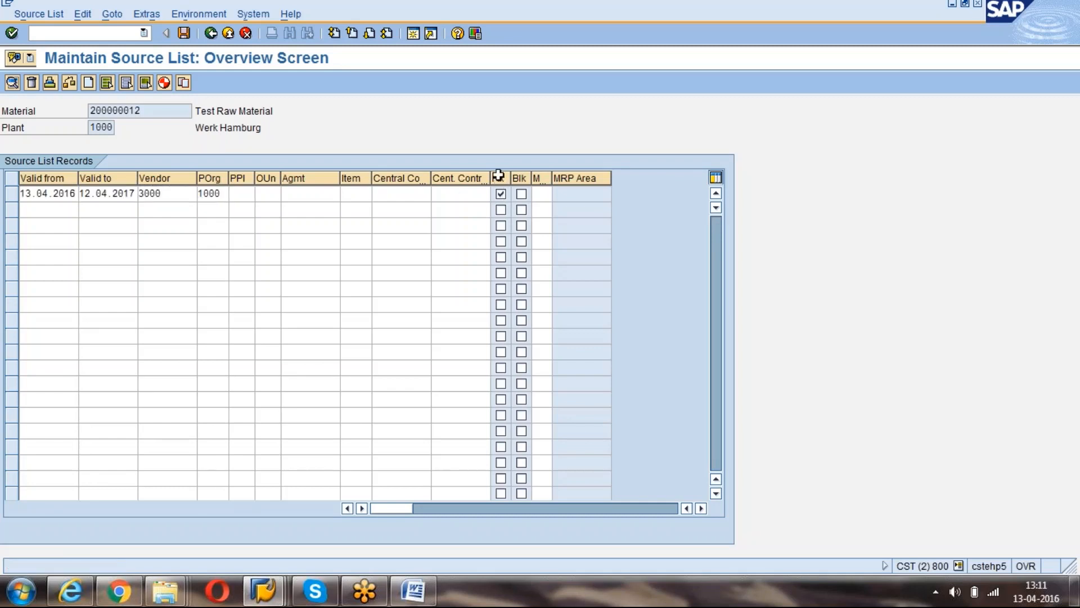
{"action": "key", "text": "Return"}
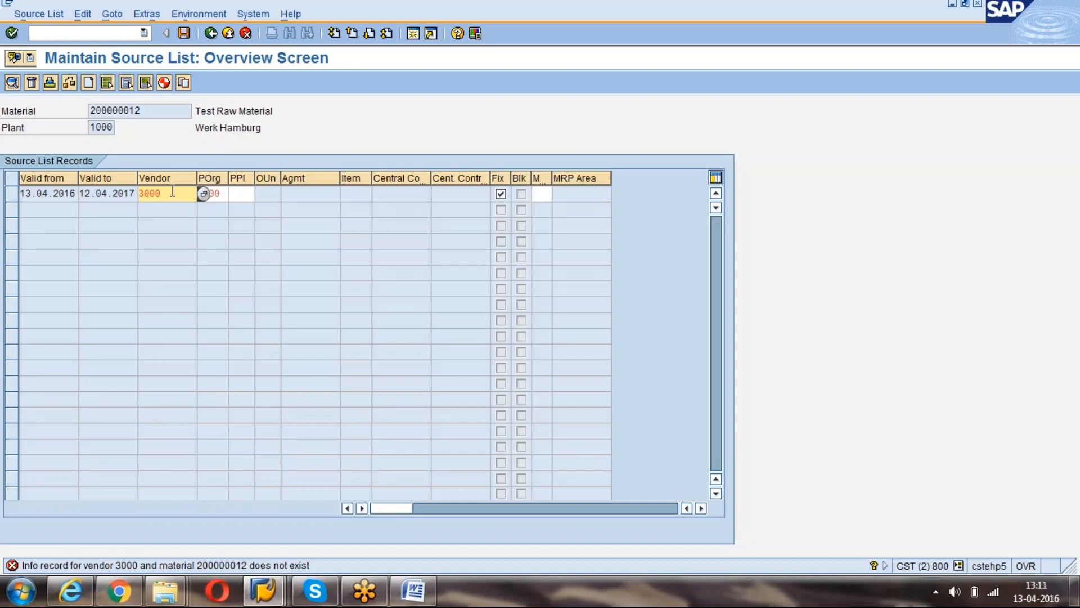
Replace the record's vendor with IDES CAN MANUFACTURING from the vendor search for purchasing organization 1000
{"action": "key", "text": "Delete"}
{"action": "key", "text": "Delete"}
{"action": "key", "text": "Delete"}
{"action": "key", "text": "Delete"}
{"action": "key", "text": "F4"}
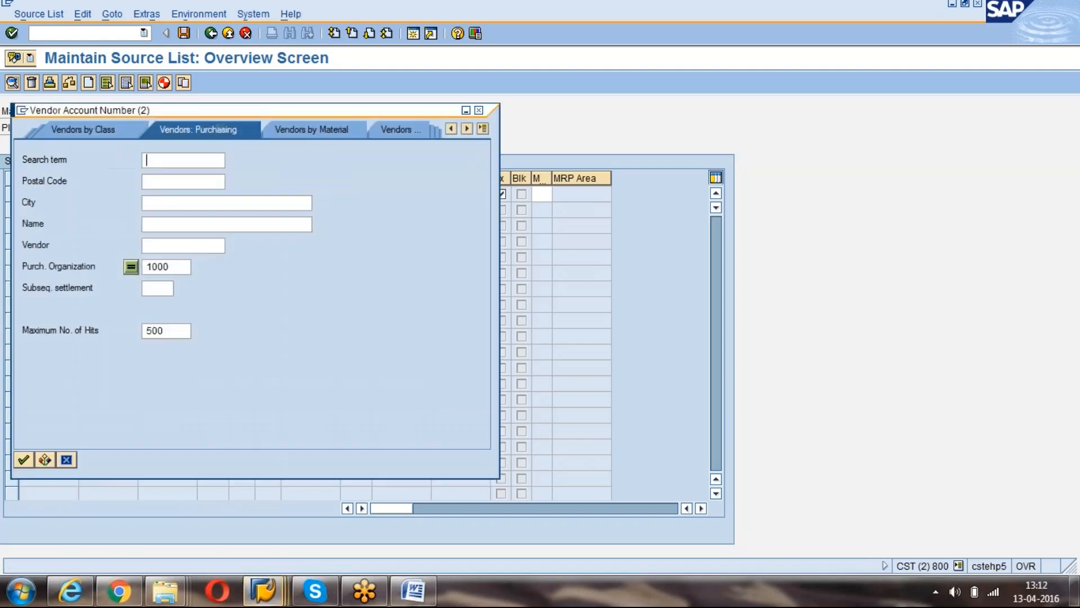
{"action": "key", "text": "Return"}
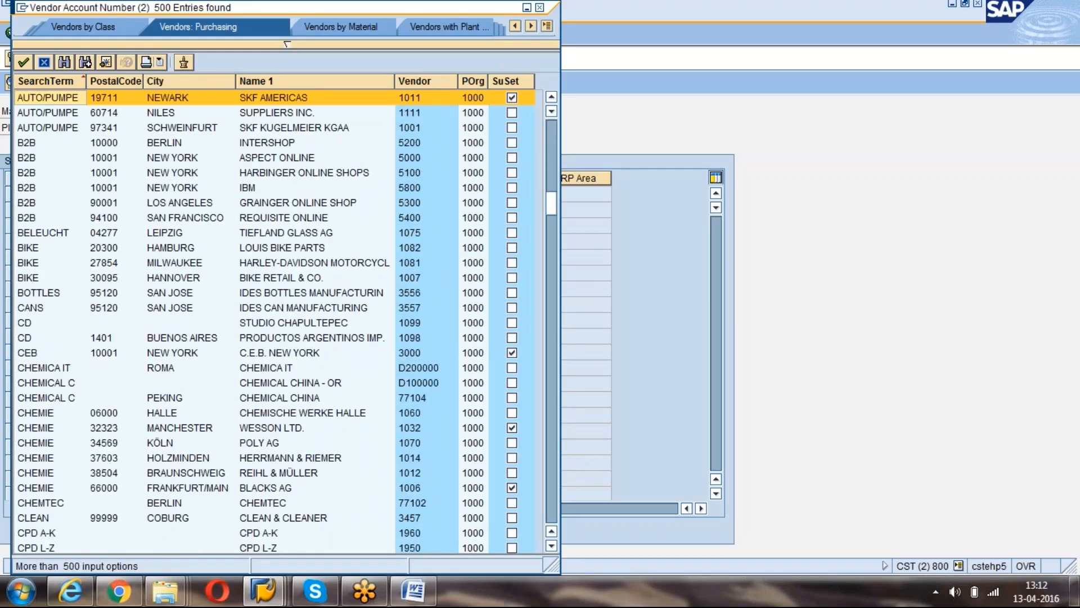
{"action": "left_click", "coordinate": [352, 310]}
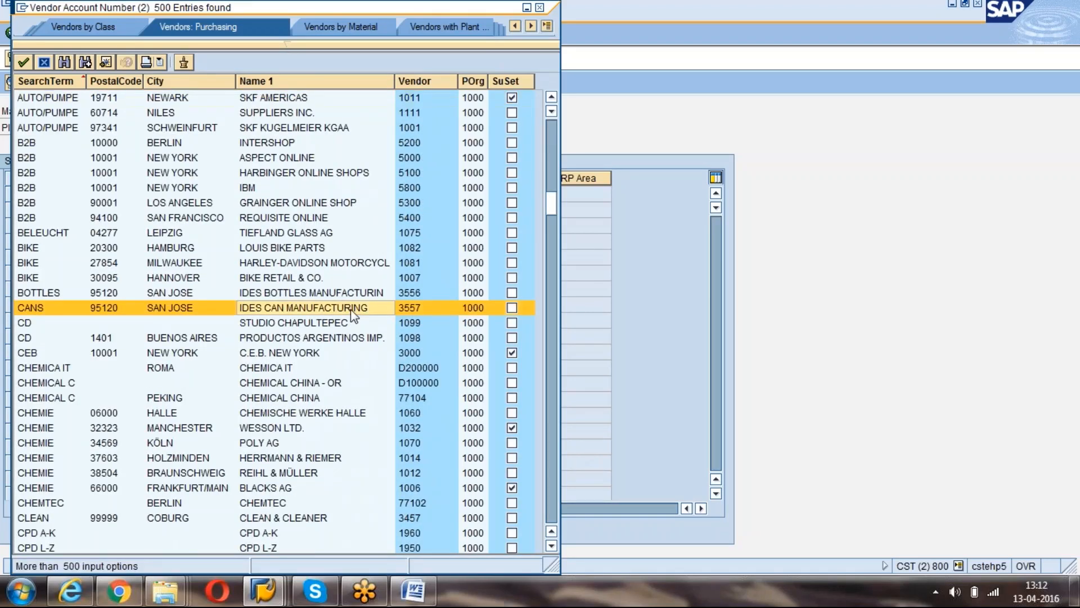
{"action": "double_click", "coordinate": [353, 311]}
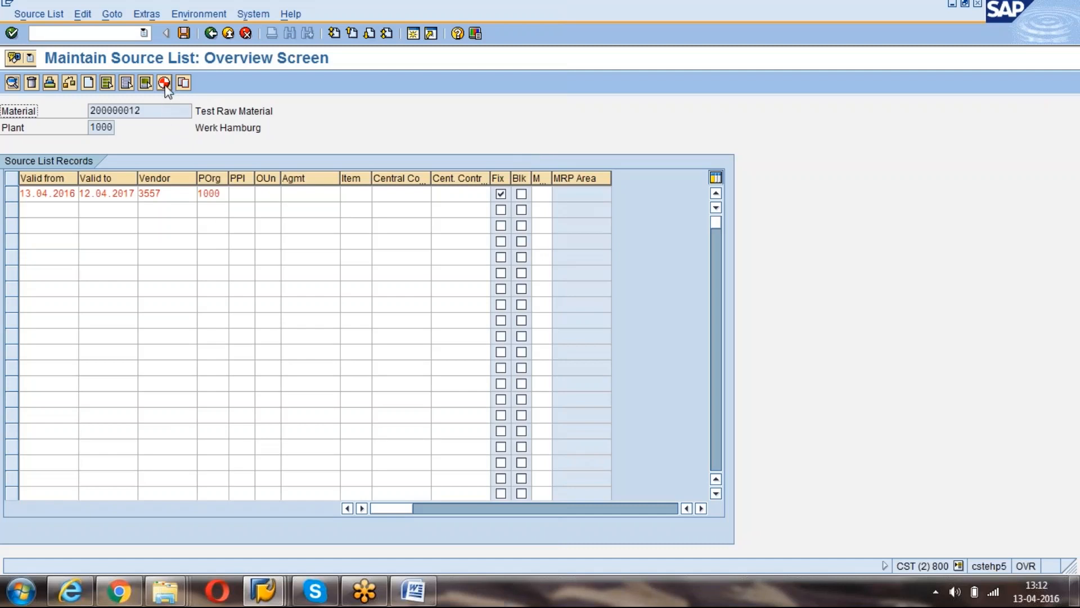
Save the source list and reopen it for material 200000012 in plant 1000
{"action": "left_click", "coordinate": [52, 204]}
{"action": "left_click", "coordinate": [123, 195]}
{"action": "left_click", "coordinate": [175, 198]}
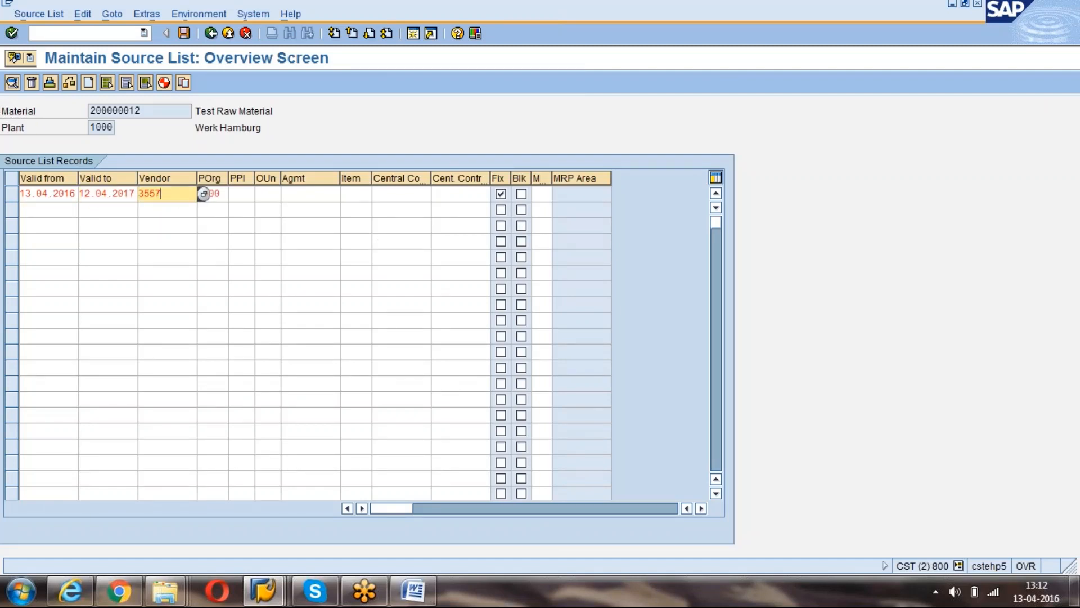
{"action": "left_click", "coordinate": [222, 193]}
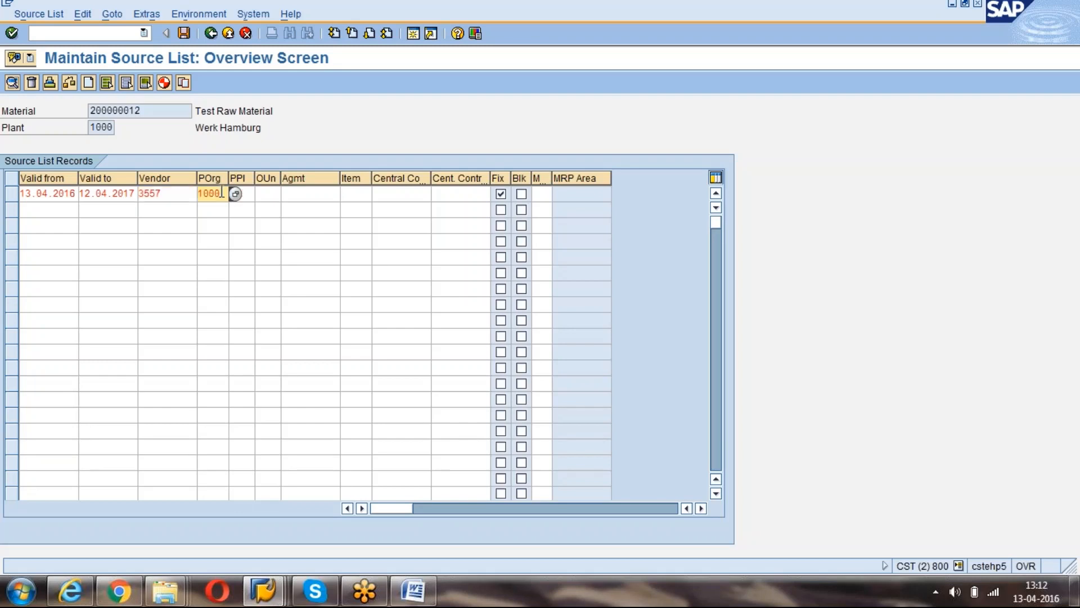
{"action": "key", "text": "ctrl+s"}
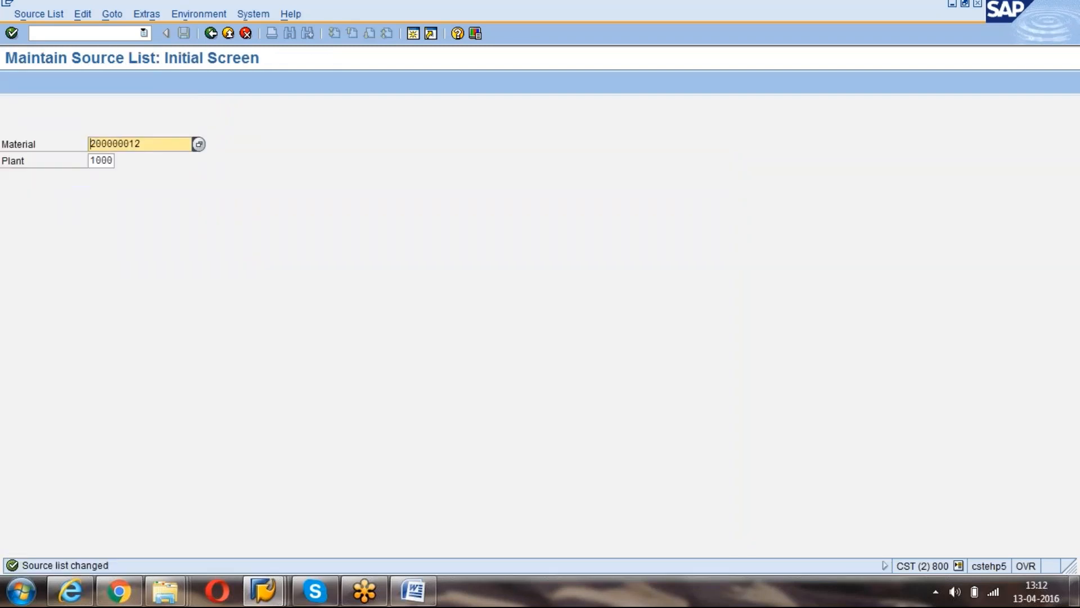
{"action": "key", "text": "Return"}
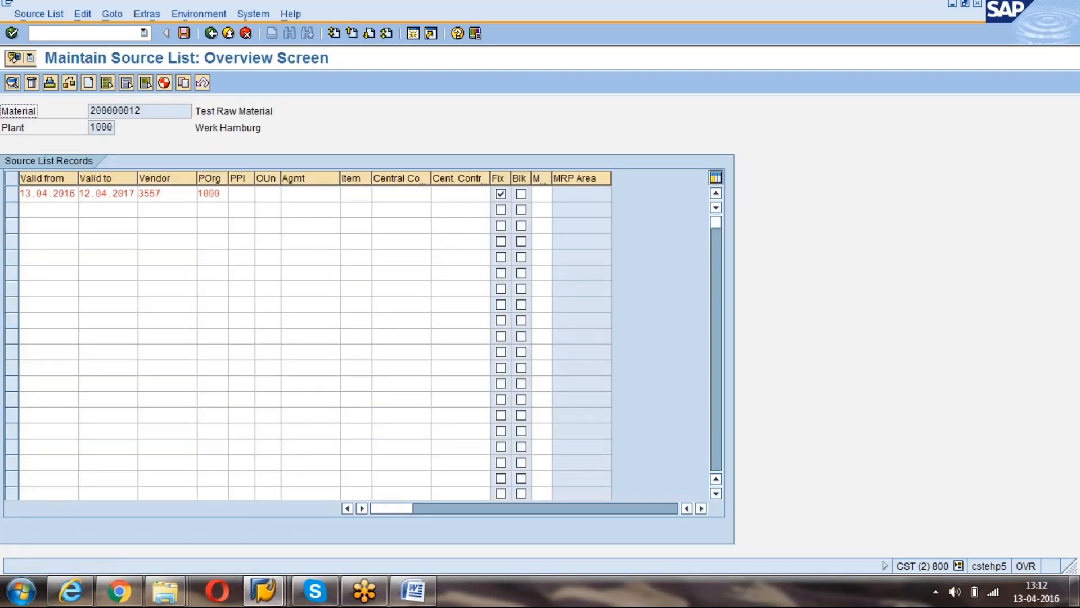
Try to set the procurement plant of the source list record for vendor 3557 to 1000
{"action": "left_click", "coordinate": [248, 196]}
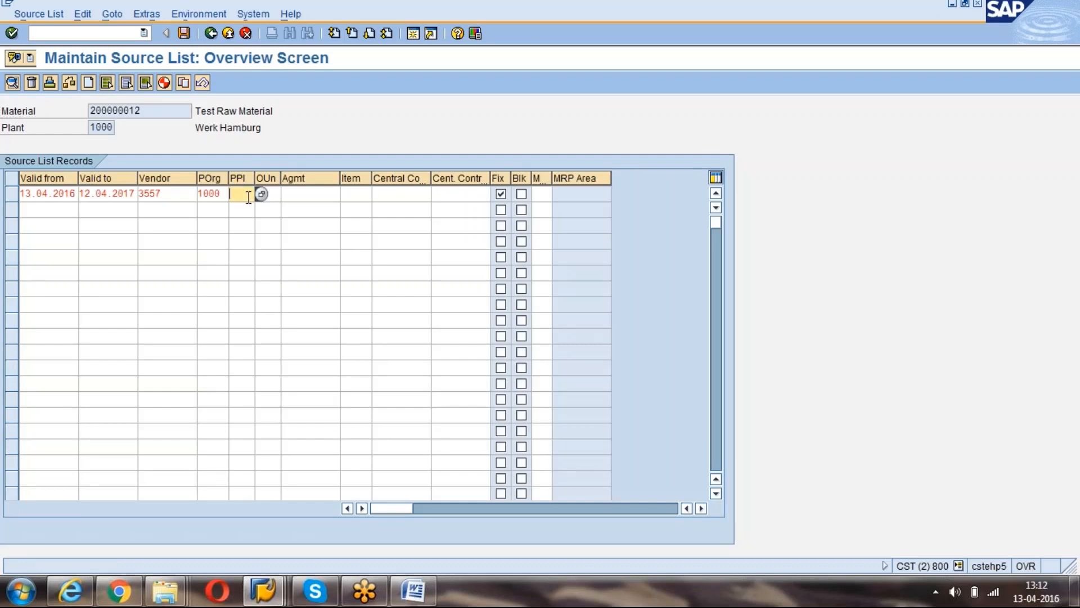
{"action": "type", "text": "1000"}
{"action": "key", "text": "Return"}
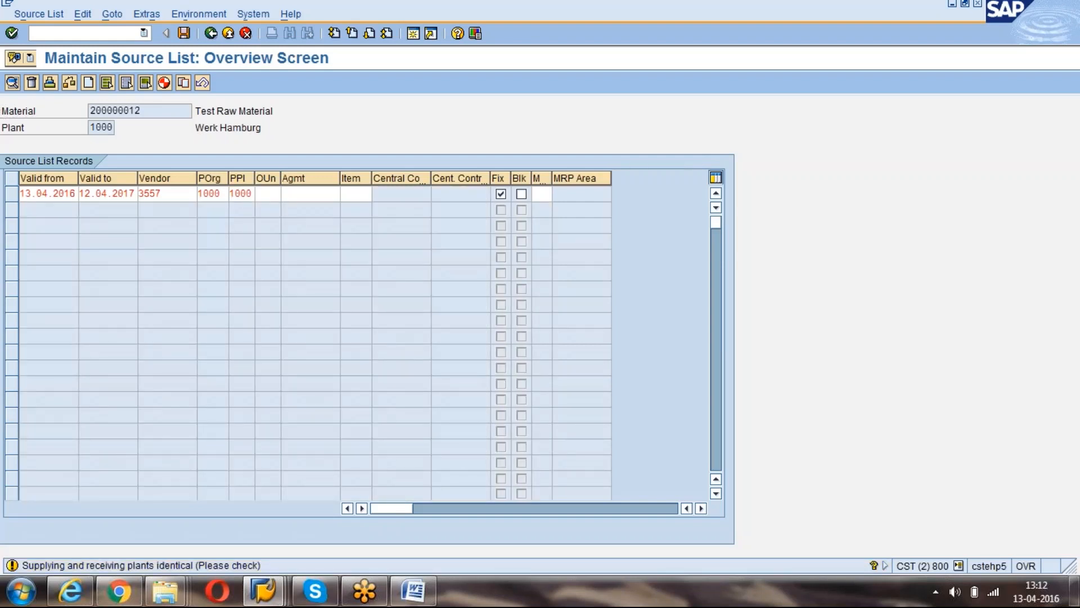
{"action": "key", "text": "Return"}
{"action": "key", "text": "Return"}
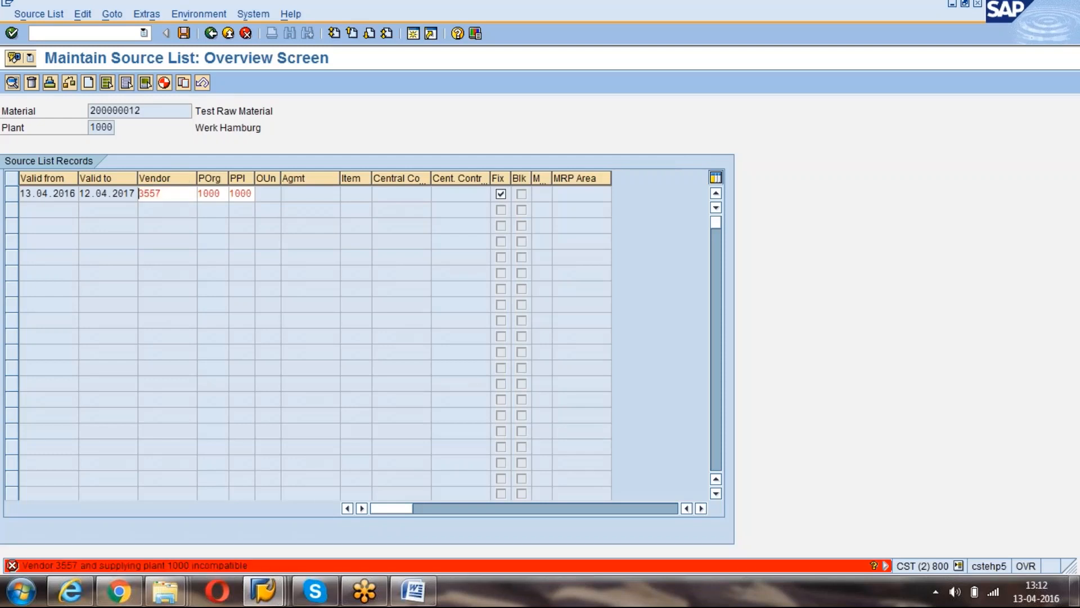
Clear the procurement plant from the source list record and revalidate the entry
{"action": "key", "text": "Tab"}
{"action": "key", "text": "Tab"}
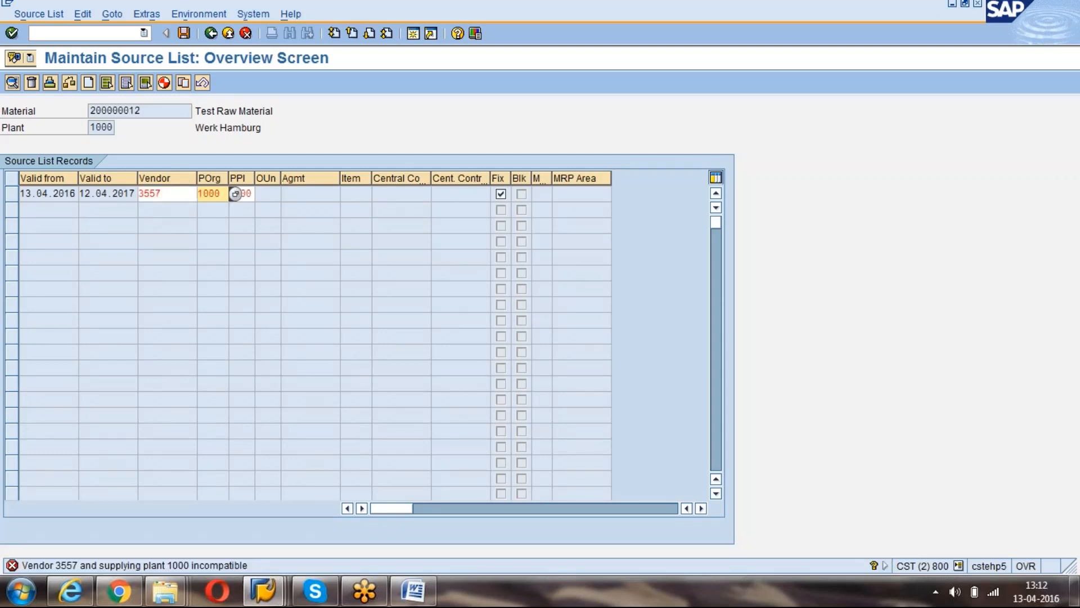
{"action": "key", "text": "Delete"}
{"action": "key", "text": "Delete"}
{"action": "key", "text": "Delete"}
{"action": "key", "text": "Delete"}
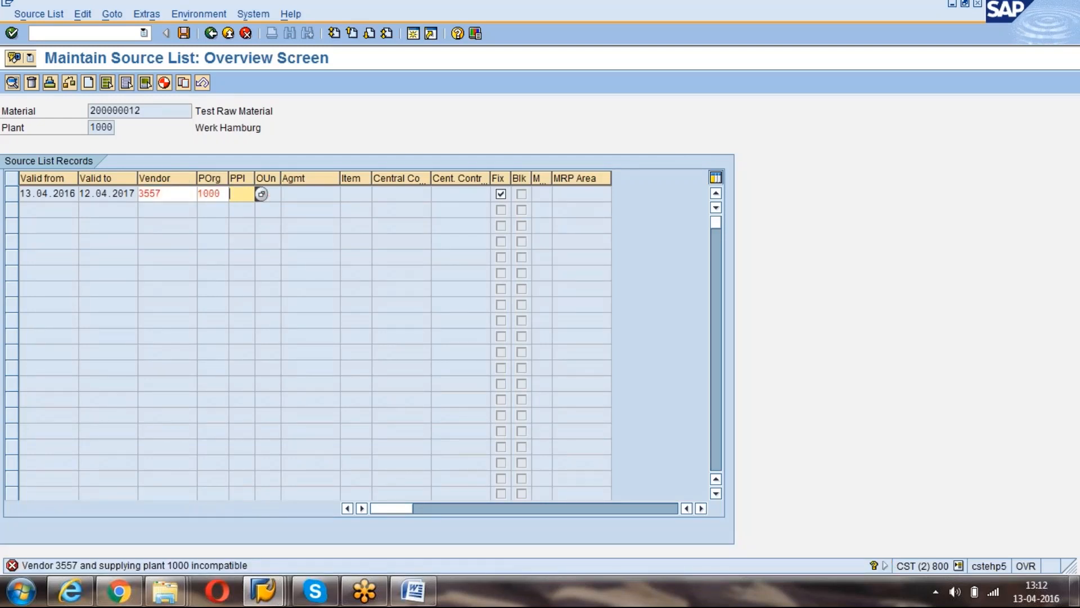
{"action": "key", "text": "Return"}
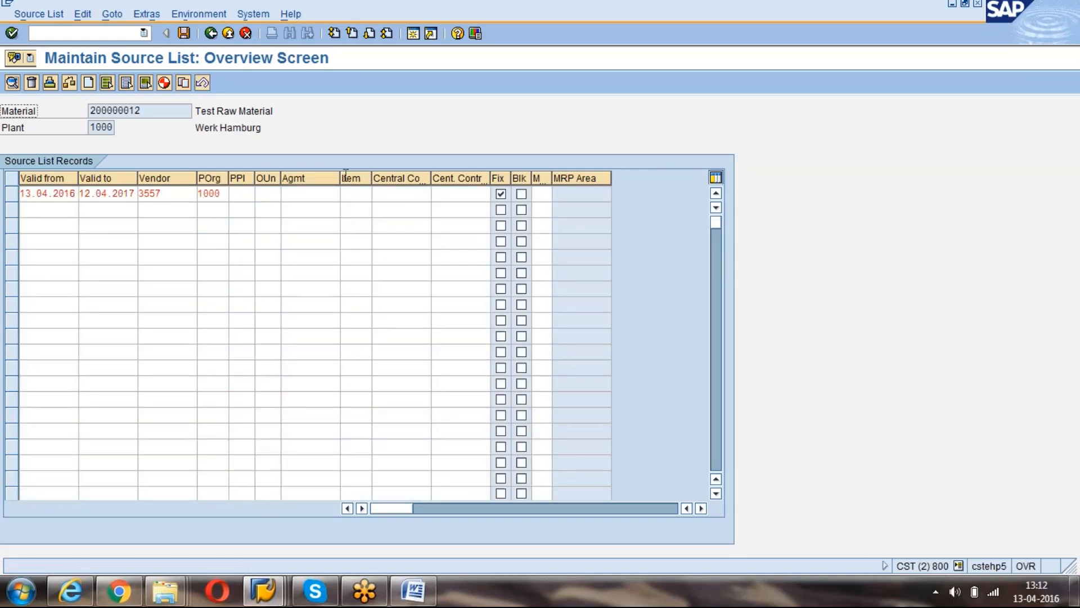
Set the record's materials planning usage to 1 (Record relevant to MRP) and save the source list
{"action": "left_click", "coordinate": [549, 194]}
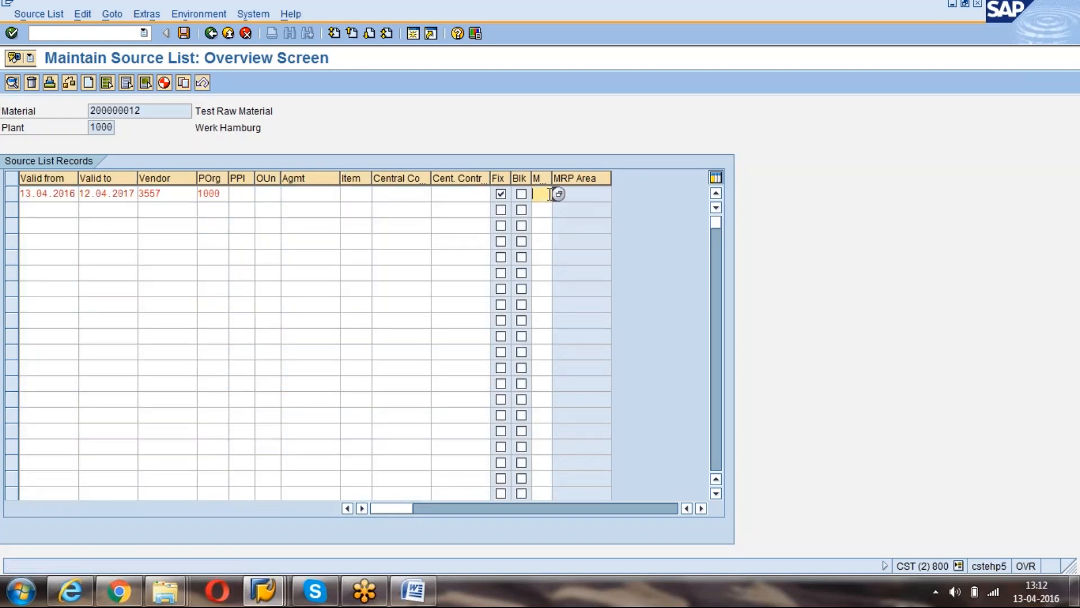
{"action": "left_click", "coordinate": [555, 193]}
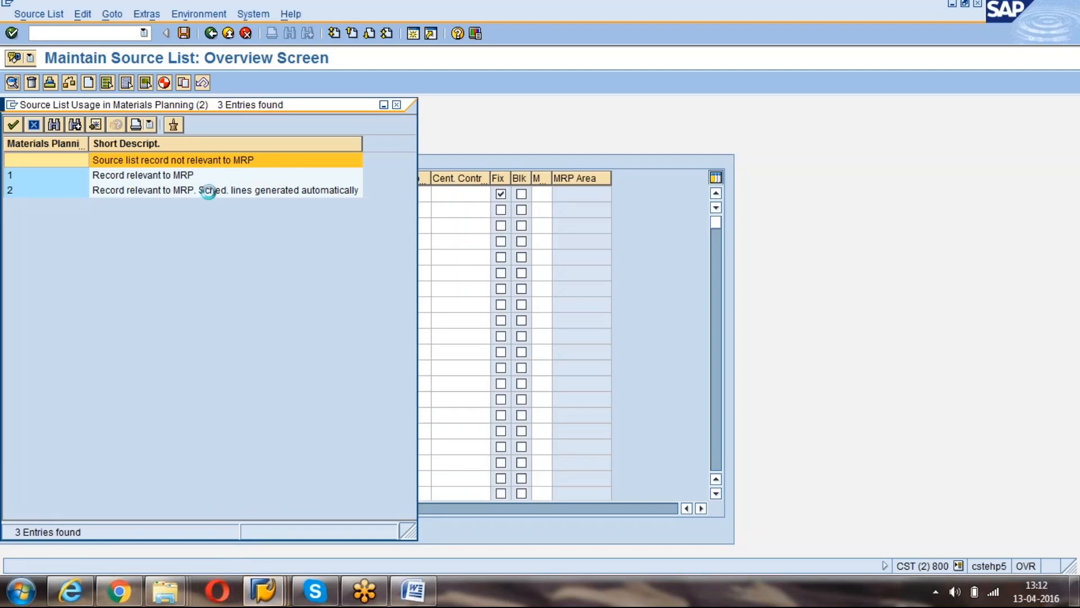
{"action": "double_click", "coordinate": [143, 174]}
{"action": "key", "text": "Return"}
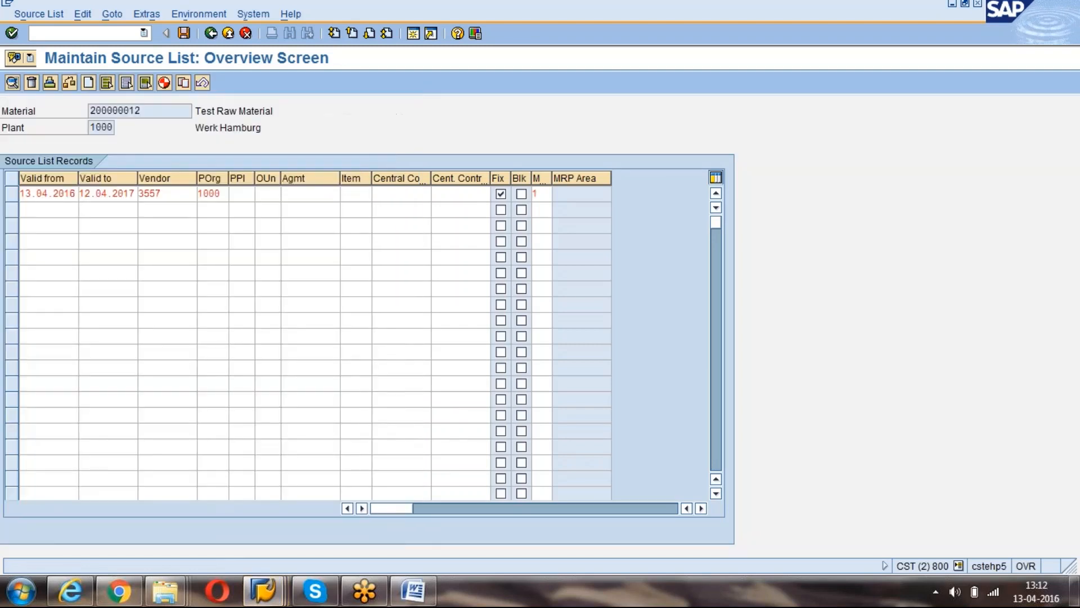
{"action": "key", "text": "Return"}
{"action": "key", "text": "ctrl+s"}
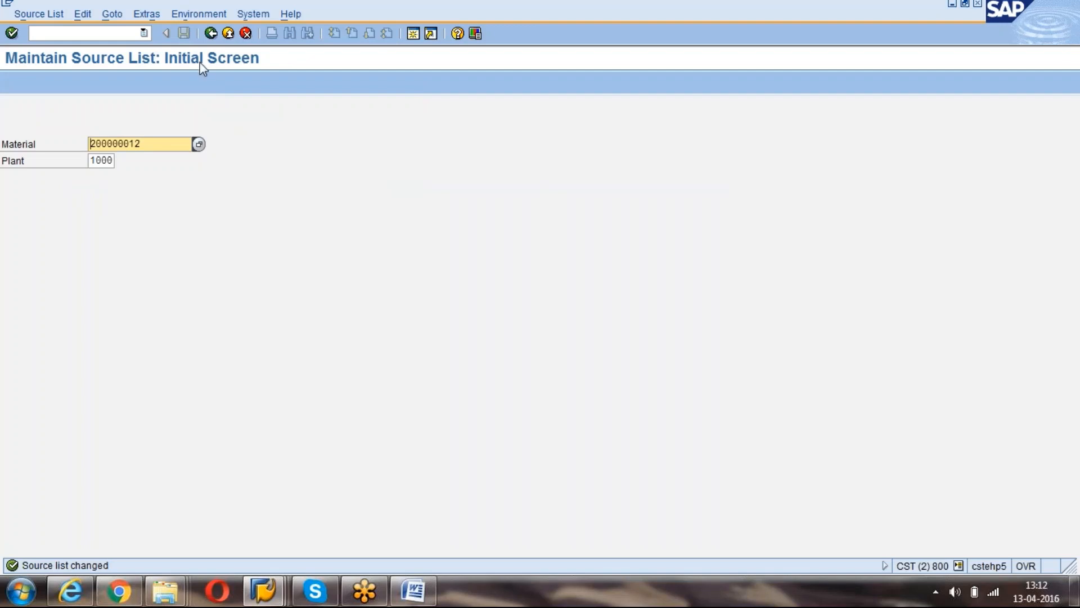
{"action": "left_click", "coordinate": [210, 34]}
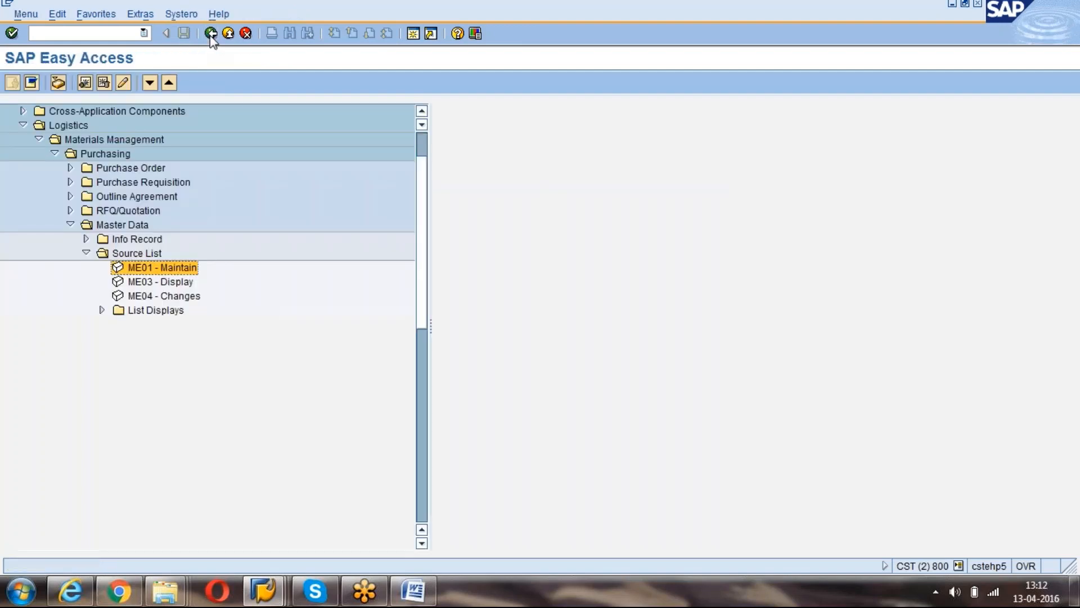
Display the saved source list for material 200000012 in plant 1000 with ME03 to review its record
{"action": "double_click", "coordinate": [150, 286]}
{"action": "key", "text": "Return"}
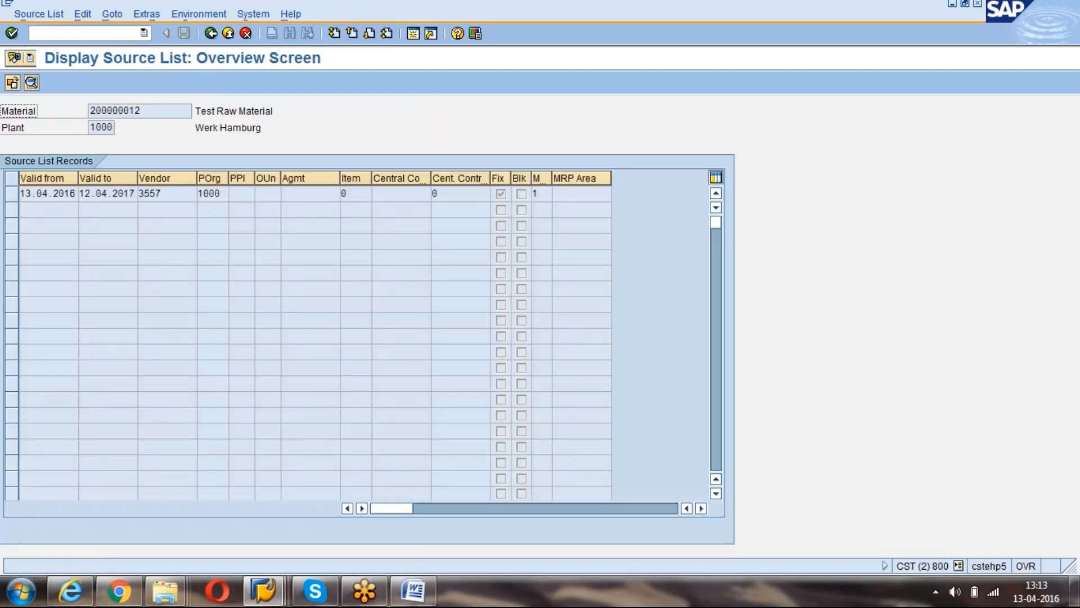
{"action": "key", "text": "F3"}
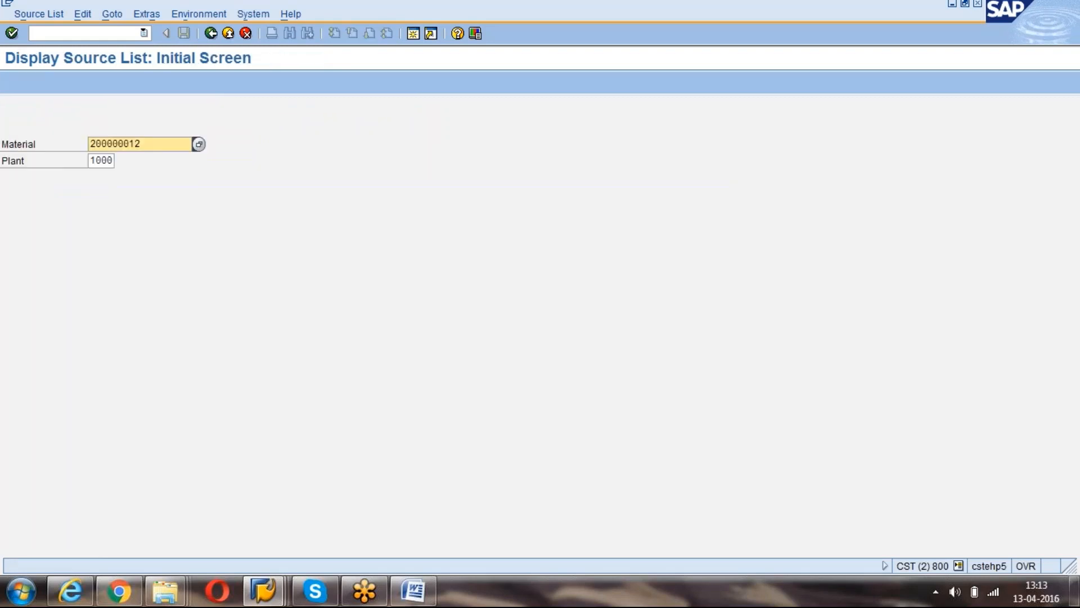
{"action": "key", "text": "F3"}
Run the ME04 source list change report for material 200000012 in plant 1000 and examine the logged materials planning usage change
{"action": "left_click", "coordinate": [135, 298]}
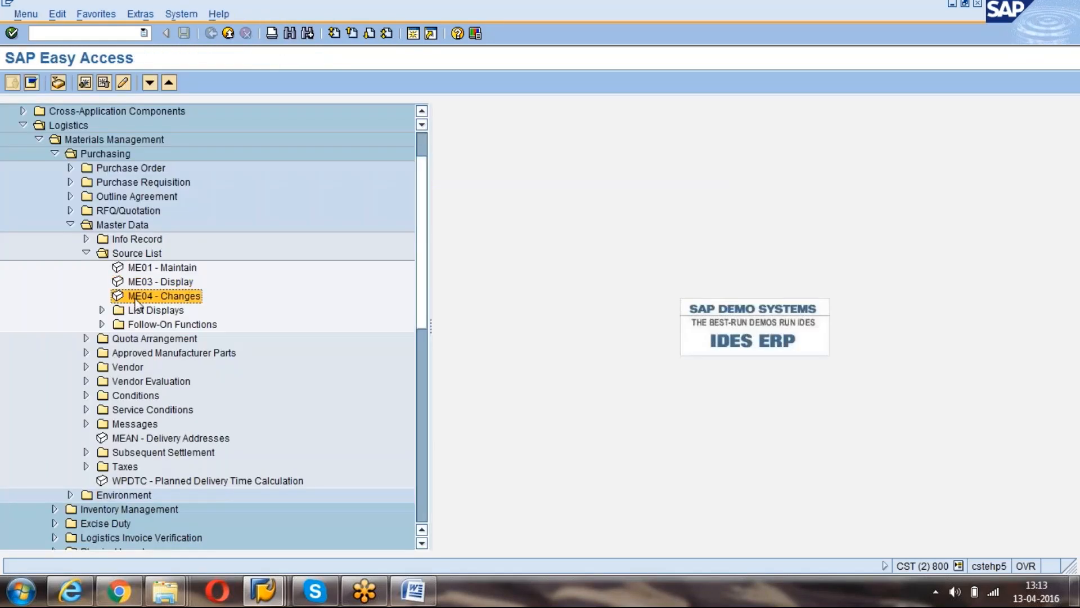
{"action": "double_click", "coordinate": [135, 298]}
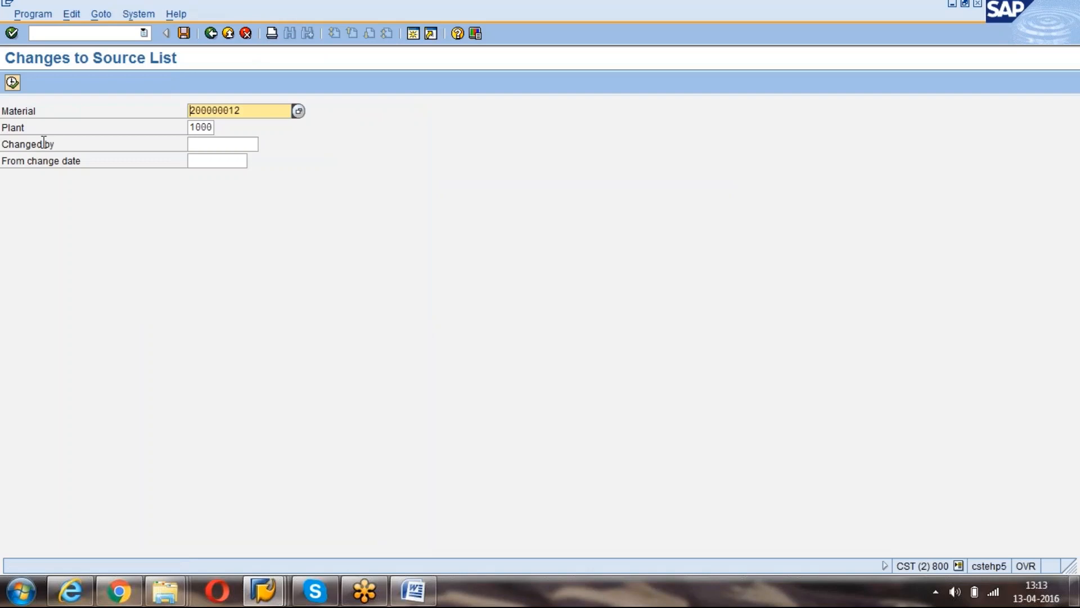
{"action": "left_click", "coordinate": [12, 83]}
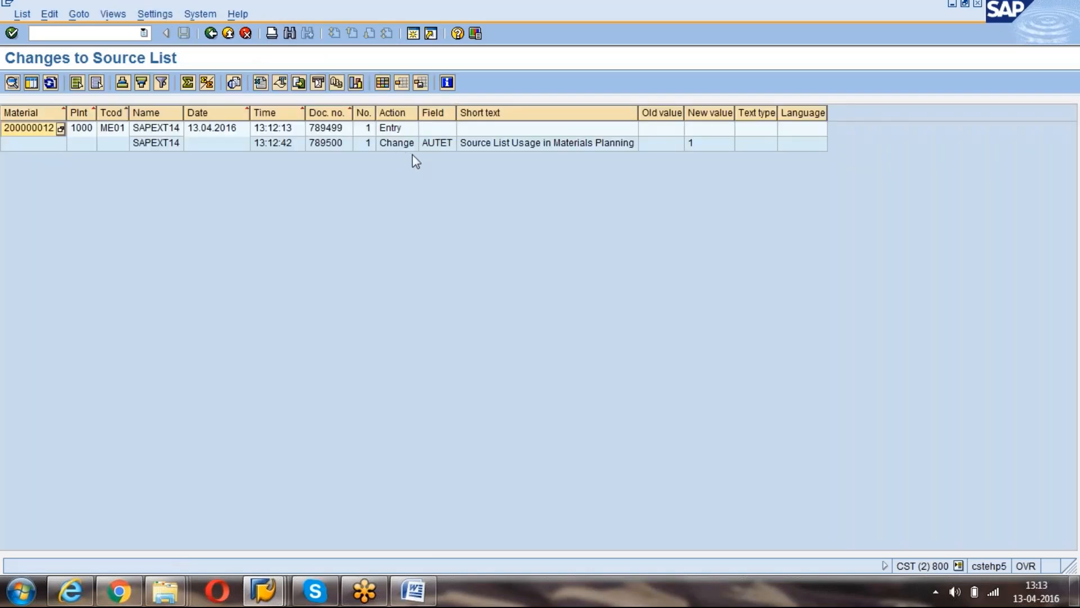
{"action": "left_click", "coordinate": [529, 148]}
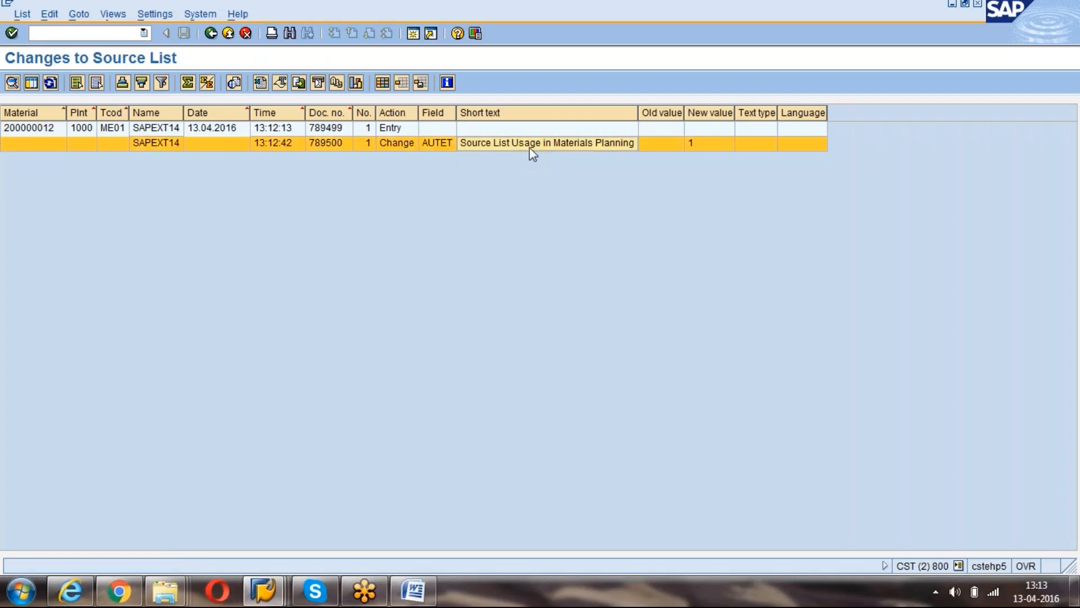
{"action": "left_click", "coordinate": [688, 142]}
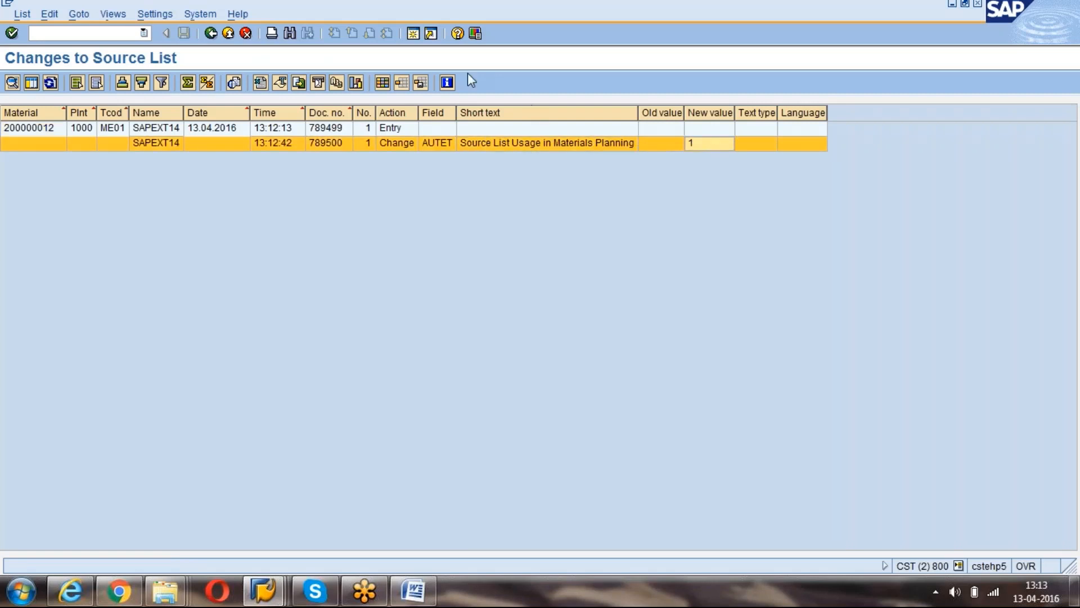
{"action": "left_click", "coordinate": [207, 37]}
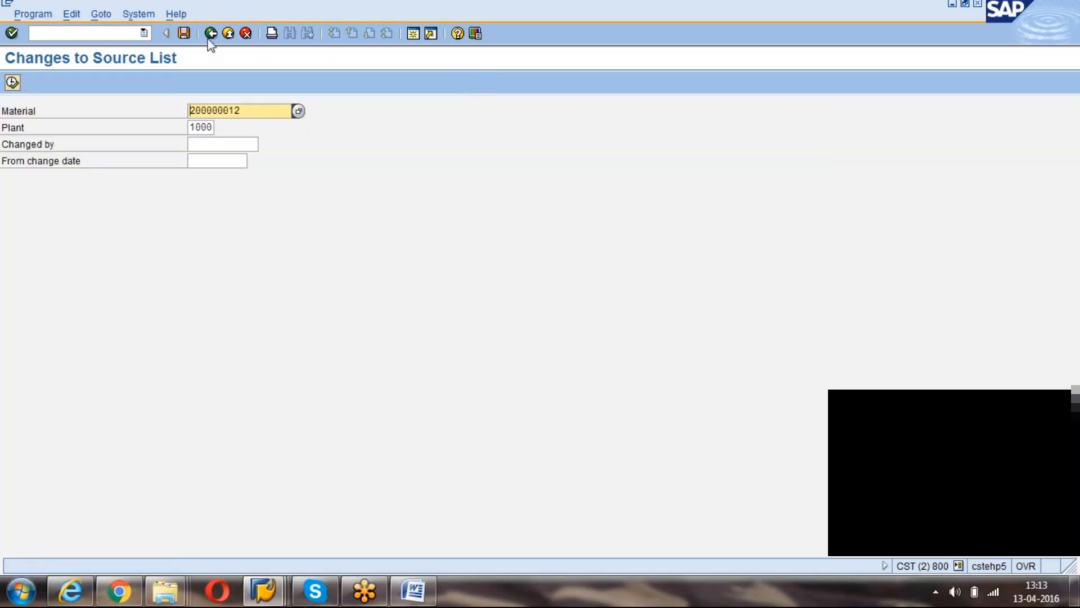
{"action": "left_click", "coordinate": [209, 39]}
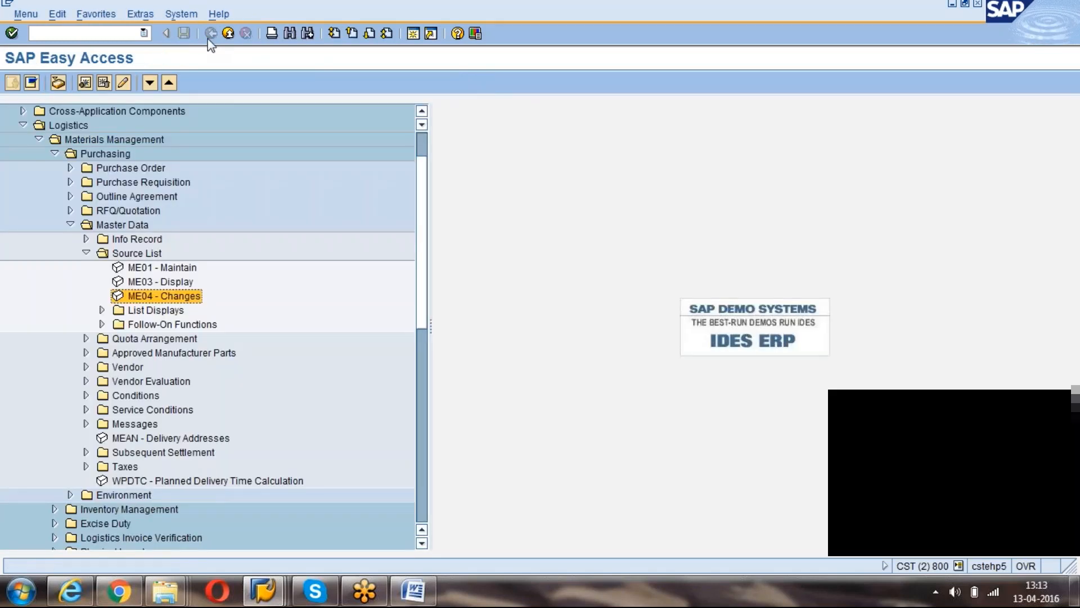